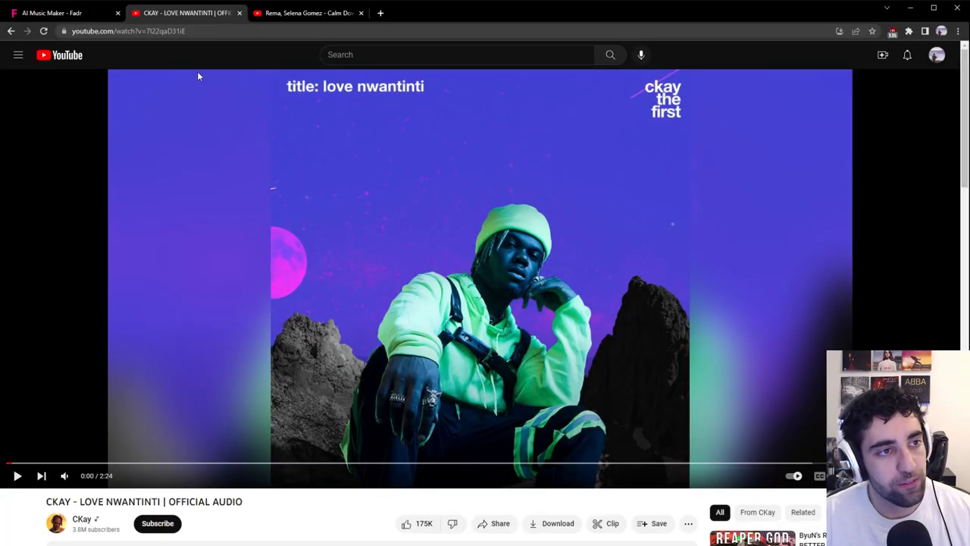
Visit the Calm Down YouTube tab, then paste the Calm Down mp3 into Fadr Stems.
left_click(301, 14)
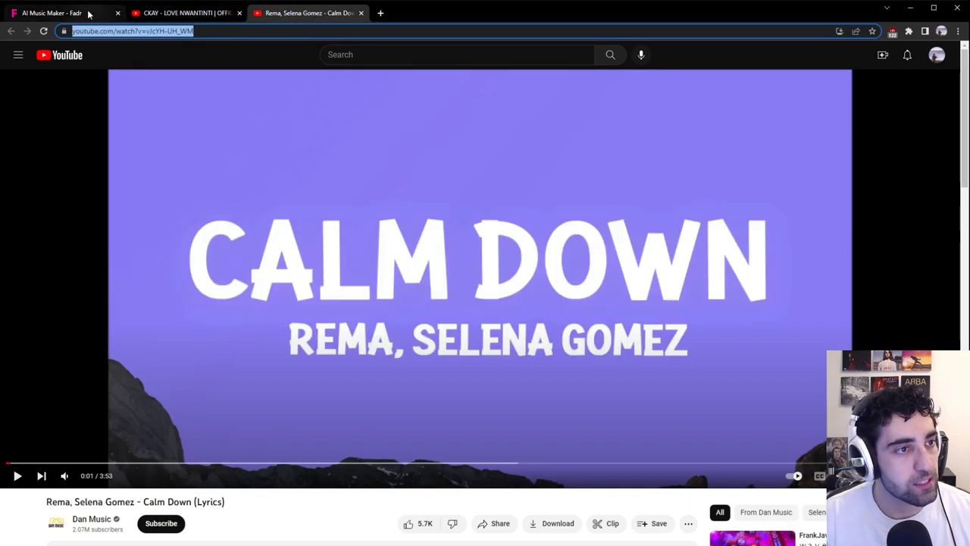
left_click(59, 13)
key("ctrl+v")
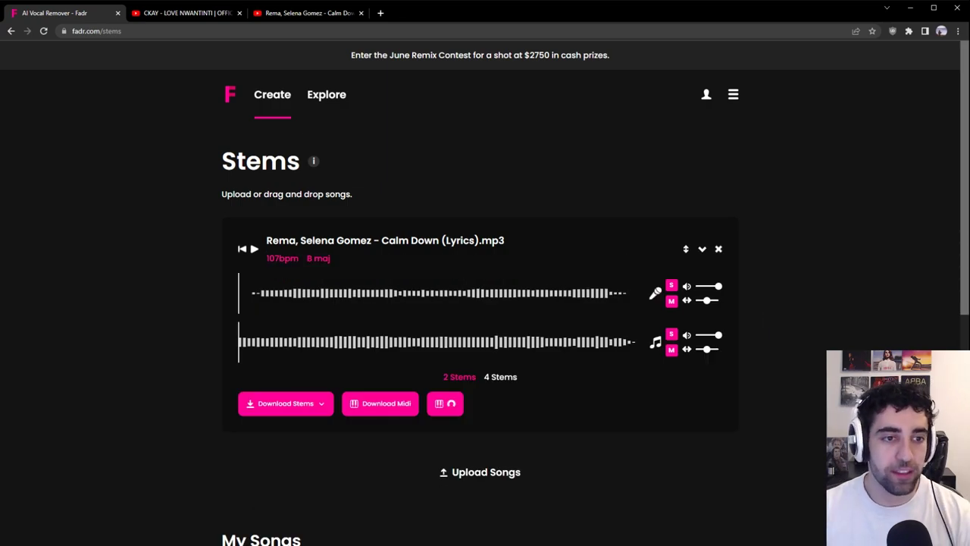
Download only the Calm Down vocal stem and drop the CKay Love Nwantinti file into Fadr.
left_click(303, 403)
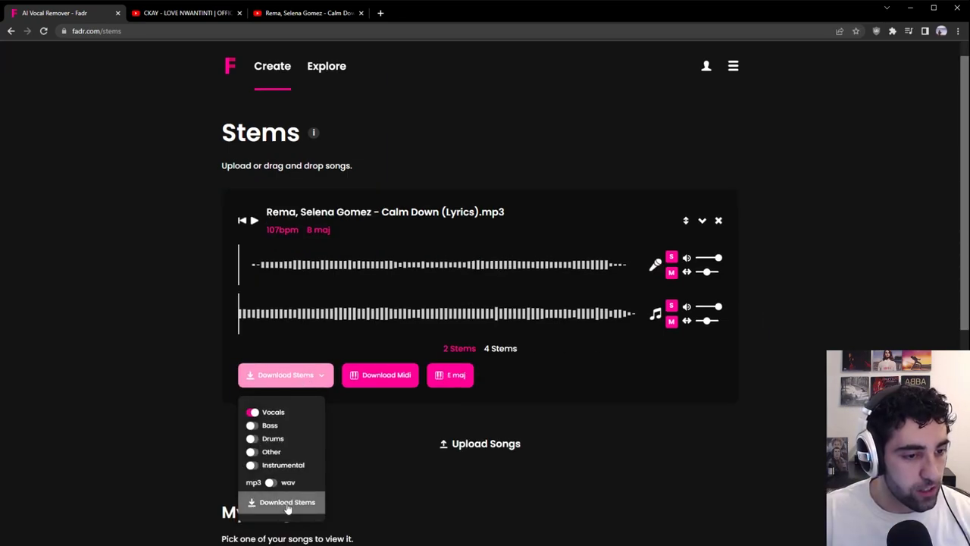
left_click(291, 502)
left_click_drag(72, 531, 806, 267)
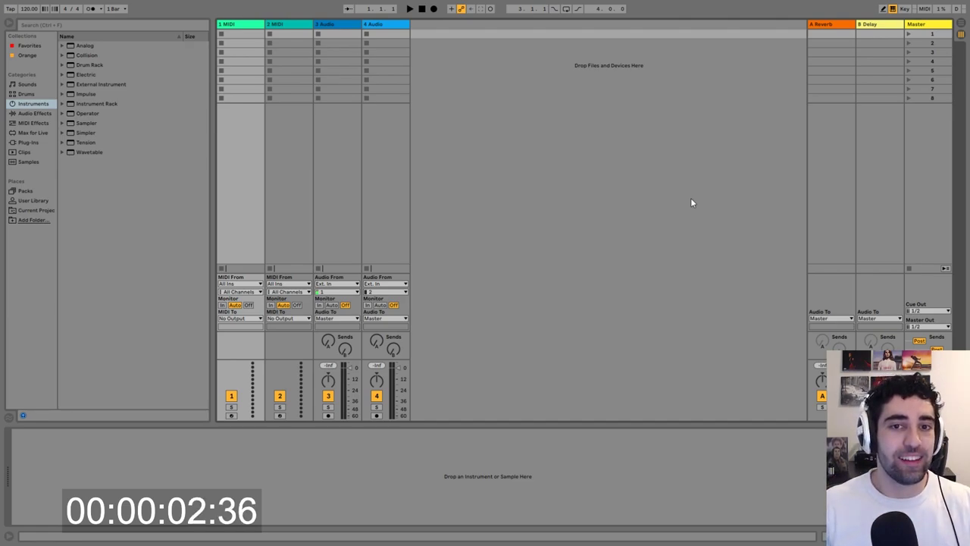
Switch to Arrangement view, delete the two MIDI tracks, and select the Calm Down vocal clip.
key("Tab")
key("Delete")
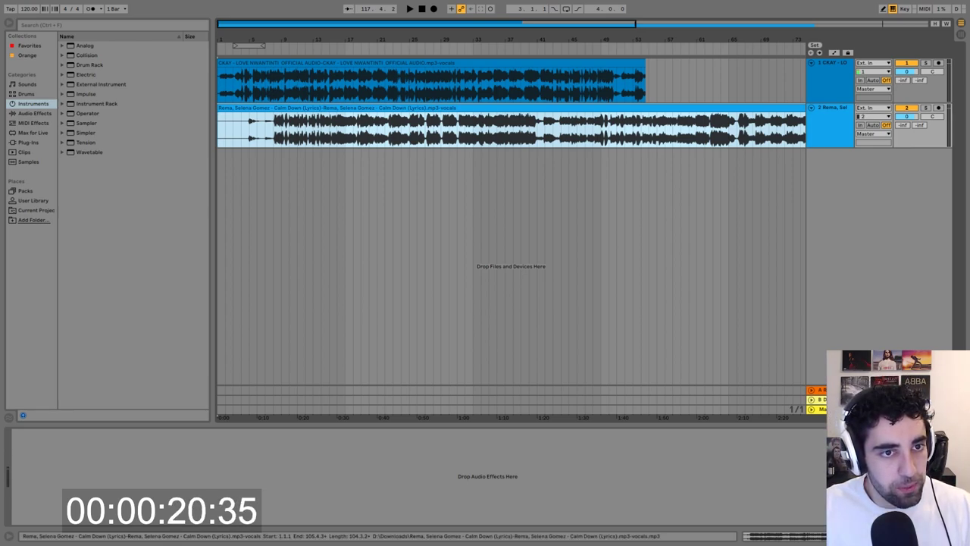
left_click(541, 108)
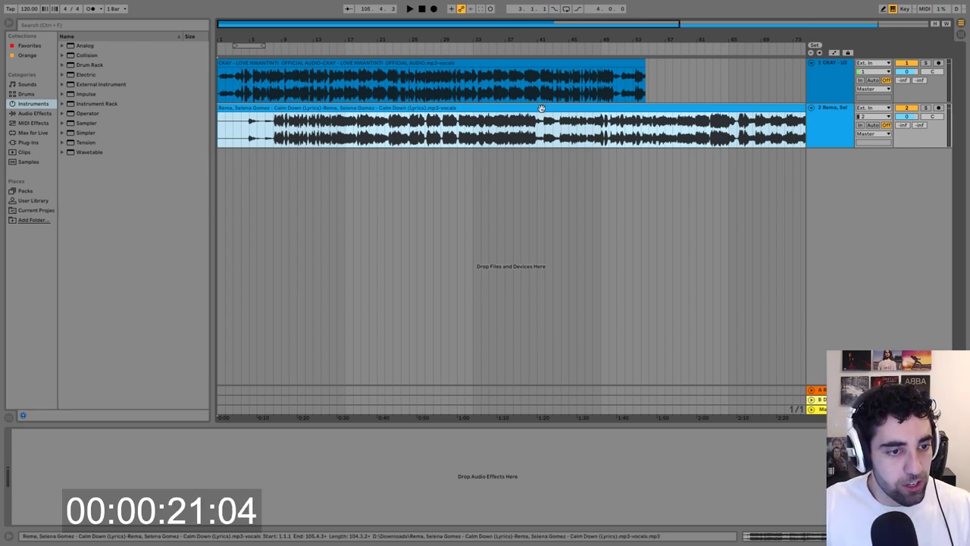
Set the Calm Down vocal clip's Seg. BPM to 107.
double_click(332, 110)
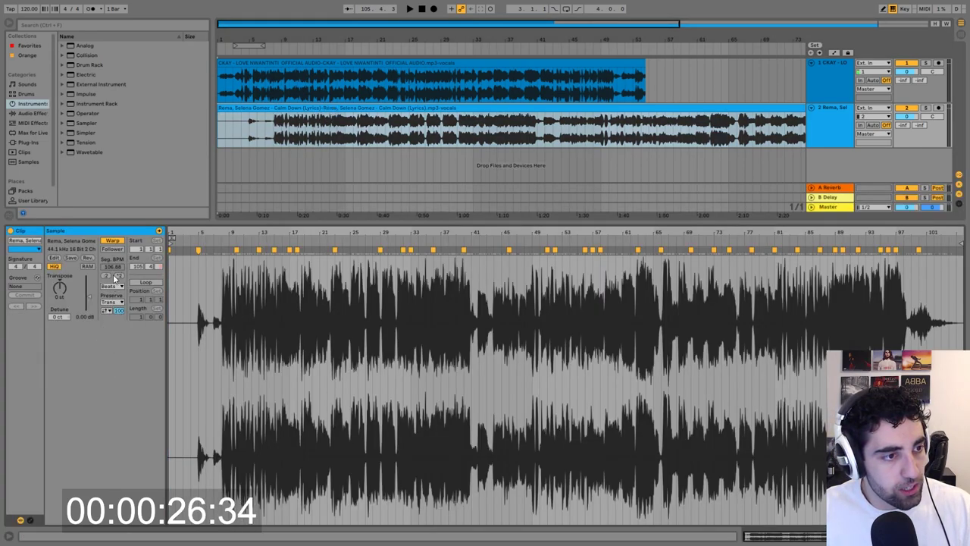
left_click(112, 267)
type("1")
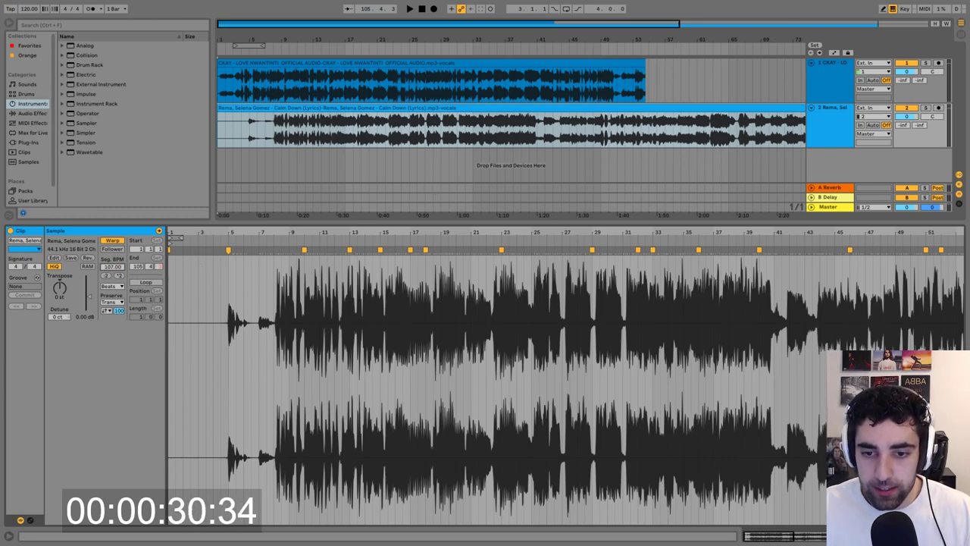
Replace the CKay vocal clip with the Love Nwantinti instrumental and set its Seg. BPM to 93.
left_click(795, 141)
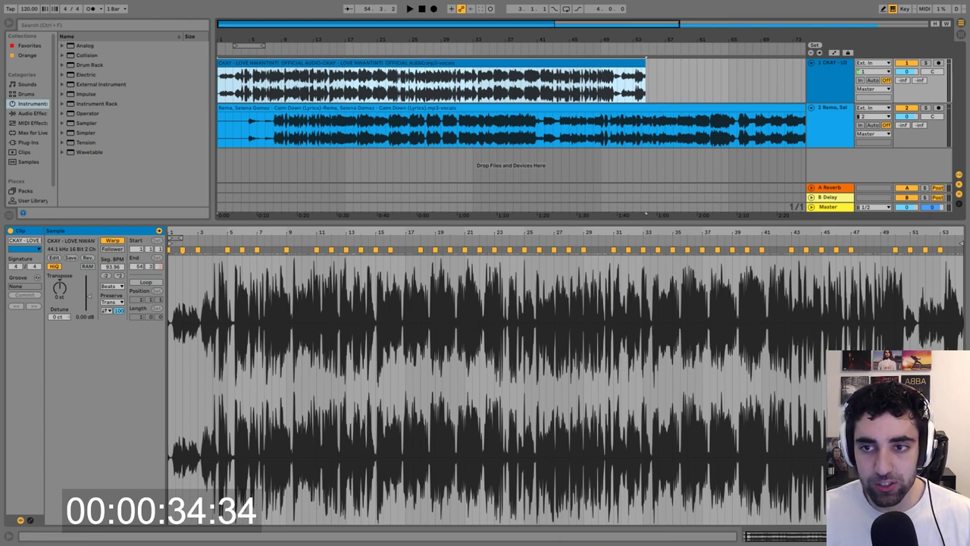
key("Delete")
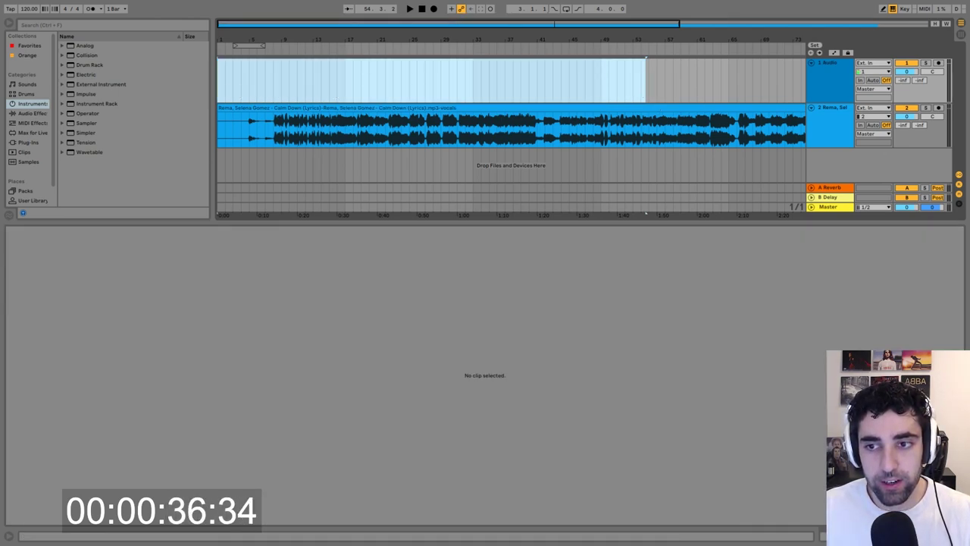
key("ctrl+z")
left_click(542, 69)
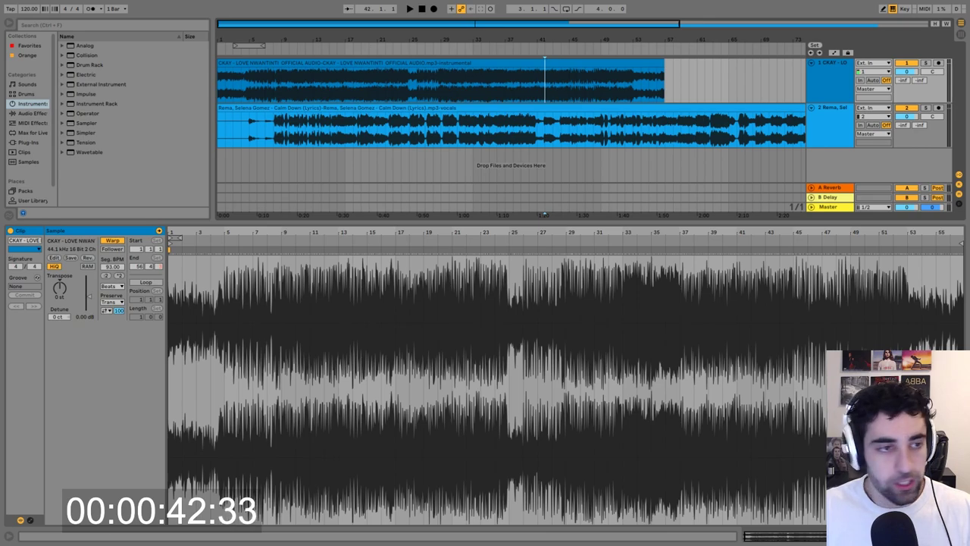
left_click(112, 267)
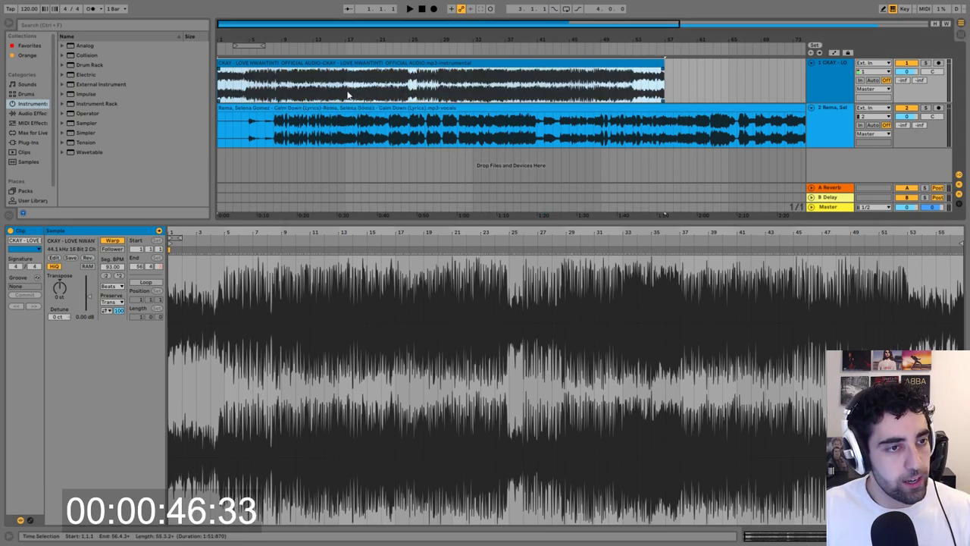
Zoom into the clip starts, enlarge the tracks, and set the project tempo to 107 BPM.
key("z")
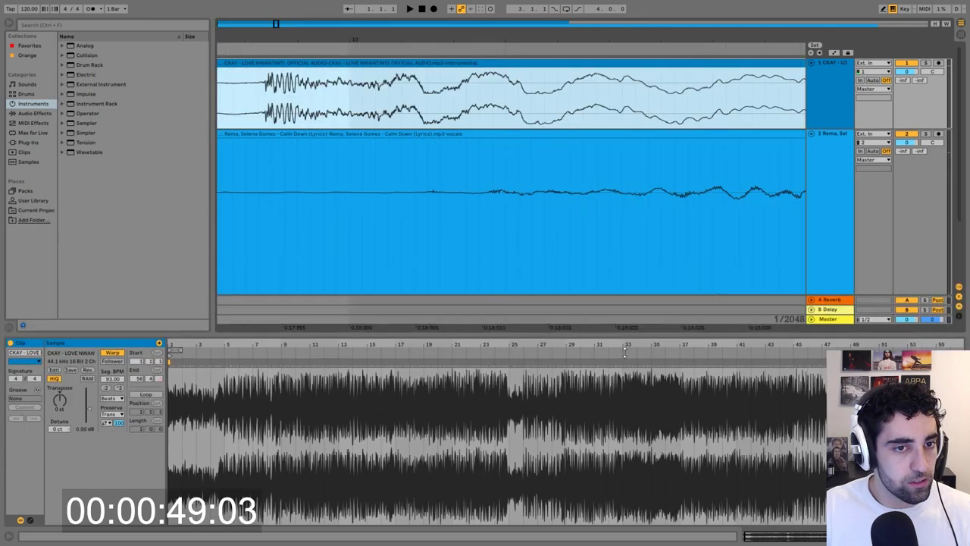
left_click_drag(626, 350, 626, 438)
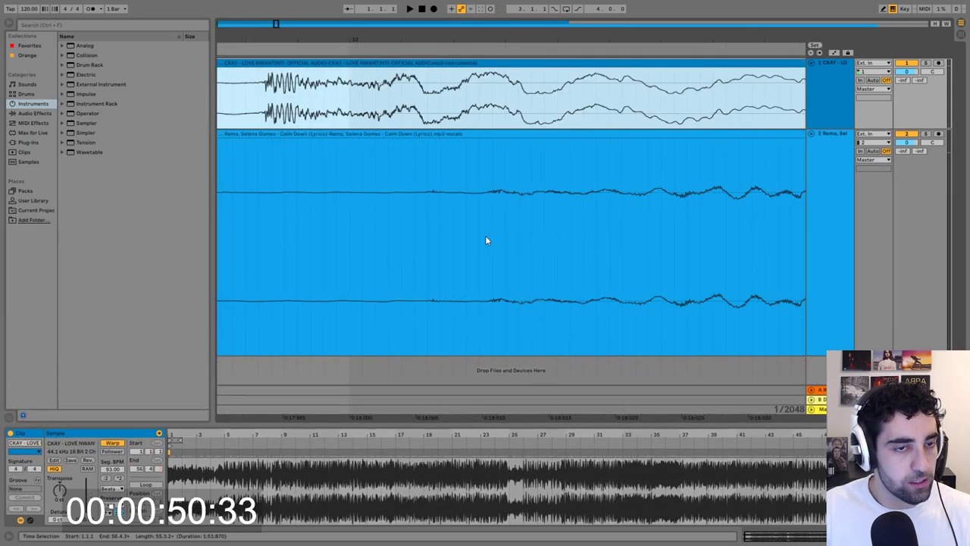
key("x")
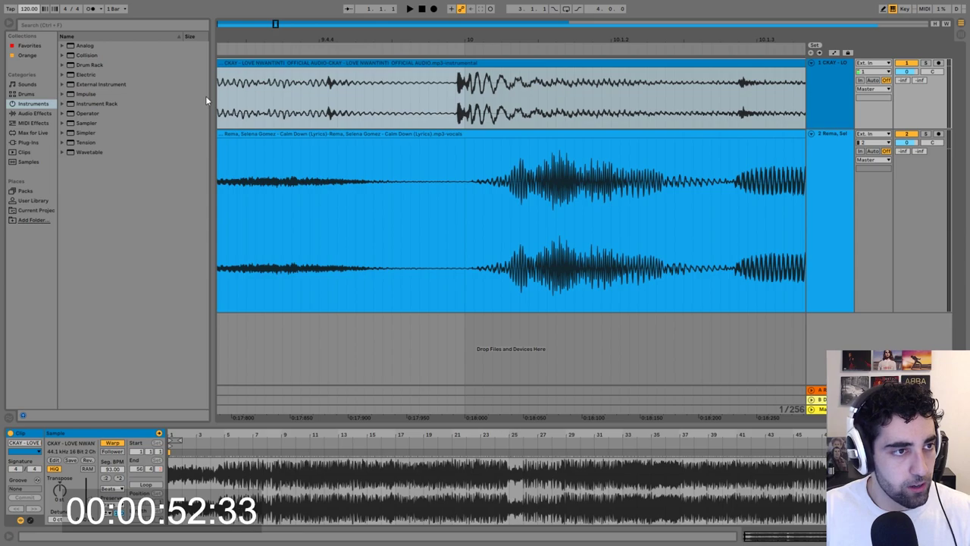
type("107")
left_click(491, 114)
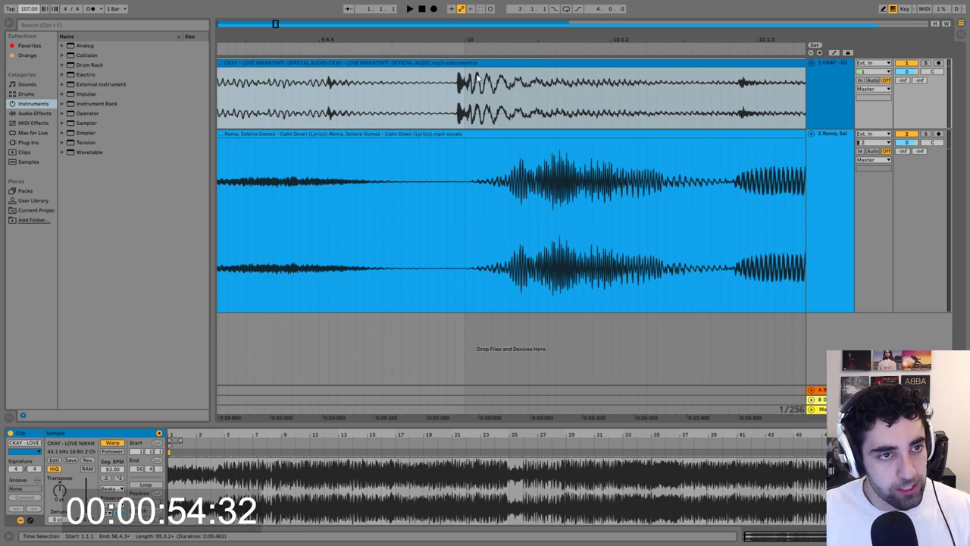
key("ctrl+alt+l")
Play the instrumental and Calm Down vocals together from inside the instrumental clip.
left_click(428, 168)
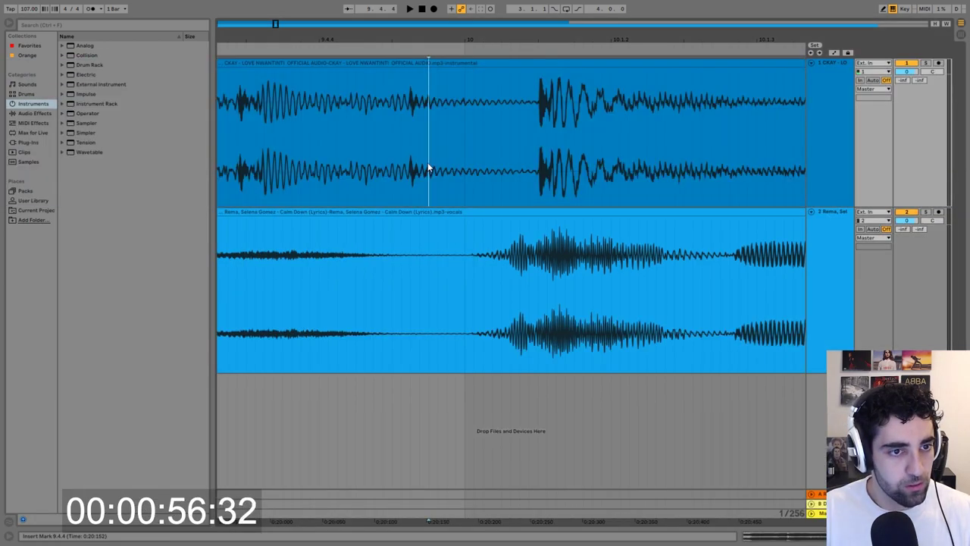
key("space")
scroll(534, 227, "down", 3)
scroll(538, 268, "down", 3)
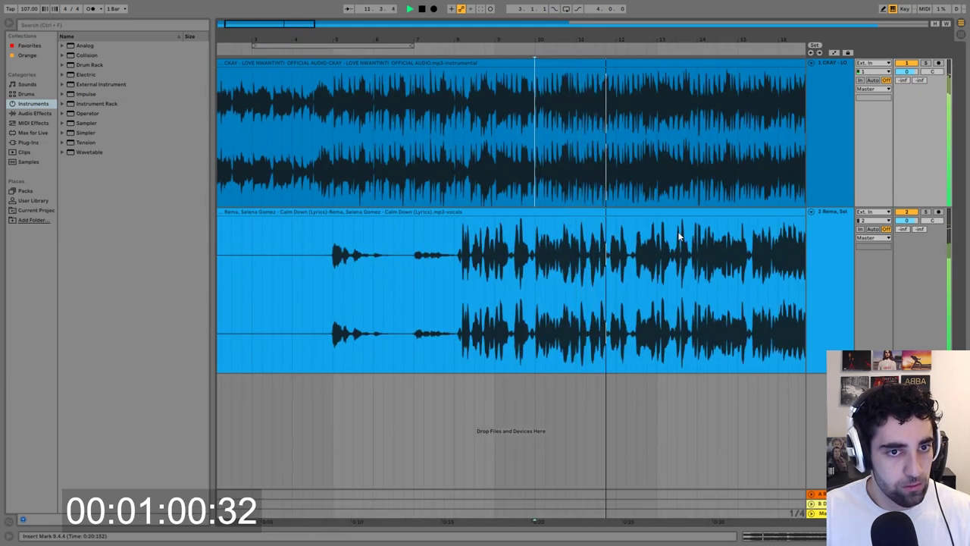
scroll(617, 246, "down", 3)
scroll(531, 254, "down", 3)
scroll(504, 242, "up", 10)
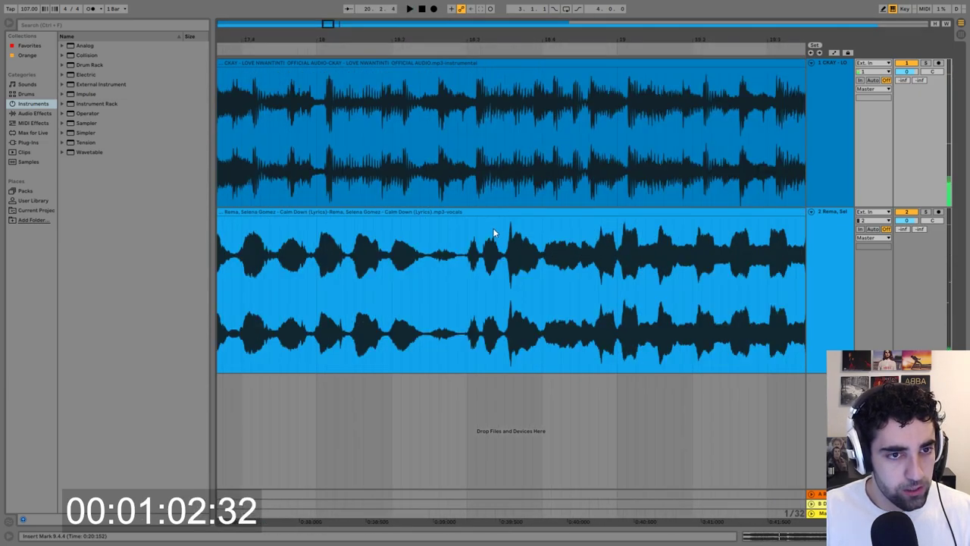
scroll(361, 257, "down", 10)
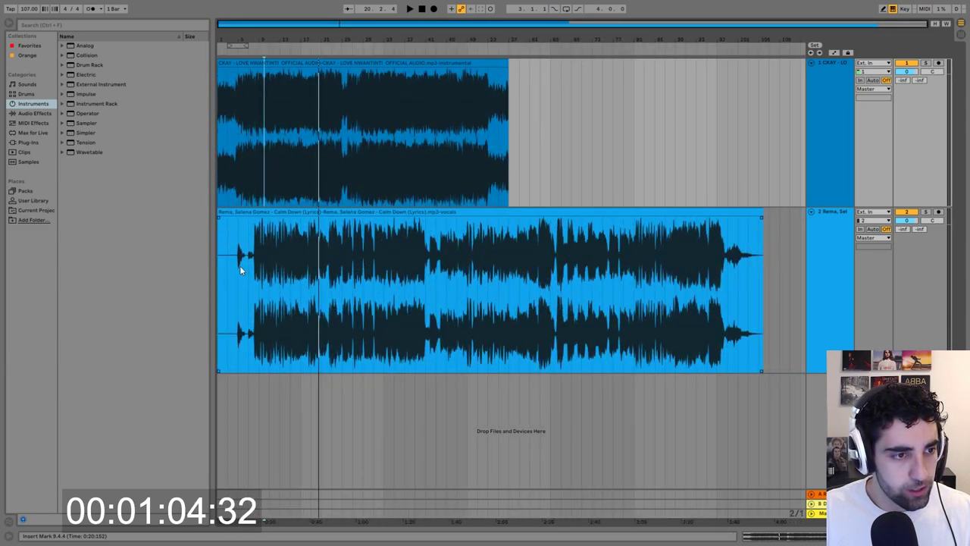
Replay from near the song start, stop, and reselect the instrumental clip with its details shown.
left_click(239, 265)
key("space")
scroll(311, 297, "up", 5)
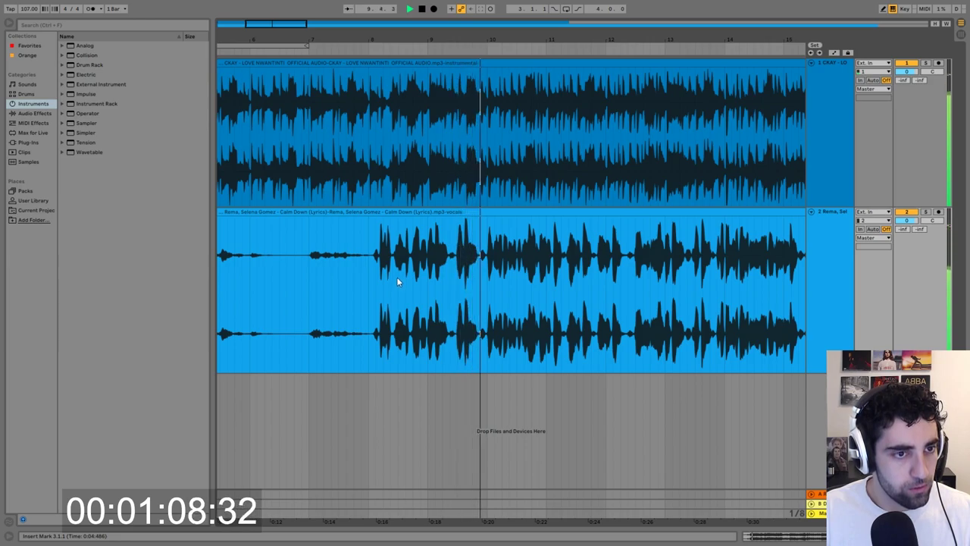
key("space")
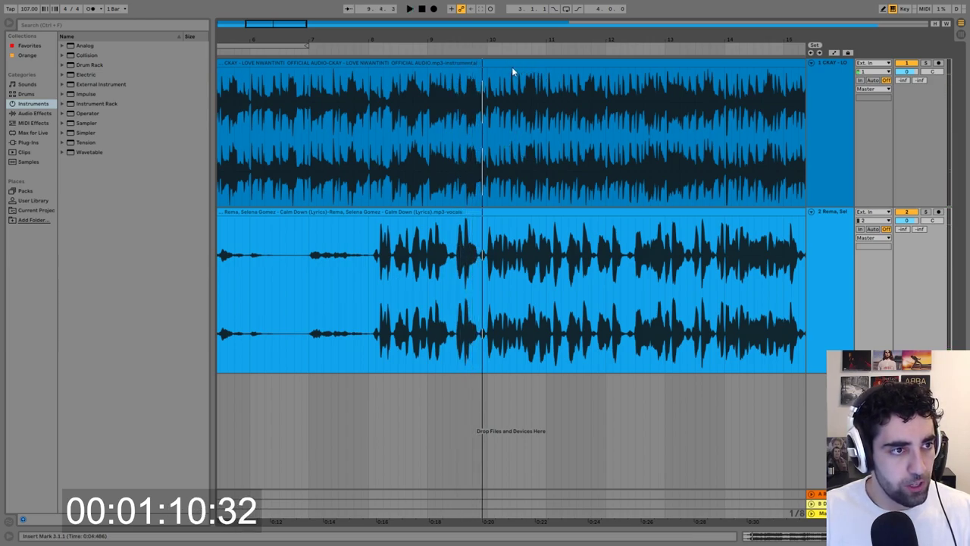
left_click(513, 63)
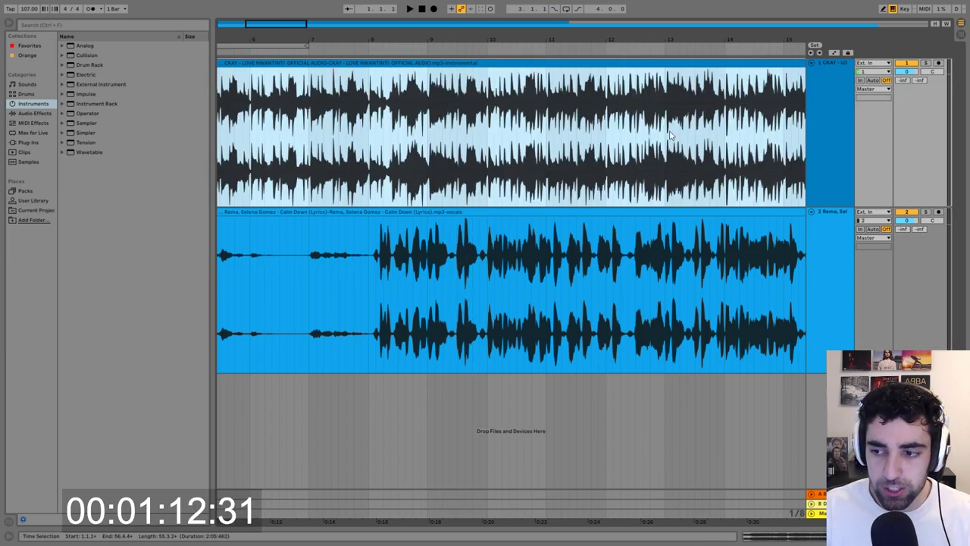
left_click_drag(341, 481, 341, 381)
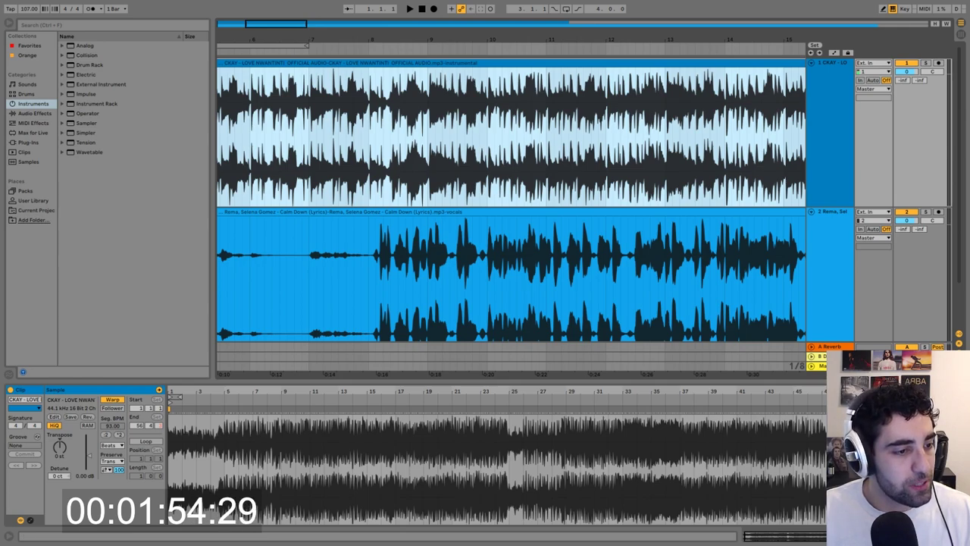
Transpose the instrumental up 3 semitones and play it against the Calm Down vocals.
left_click(59, 458)
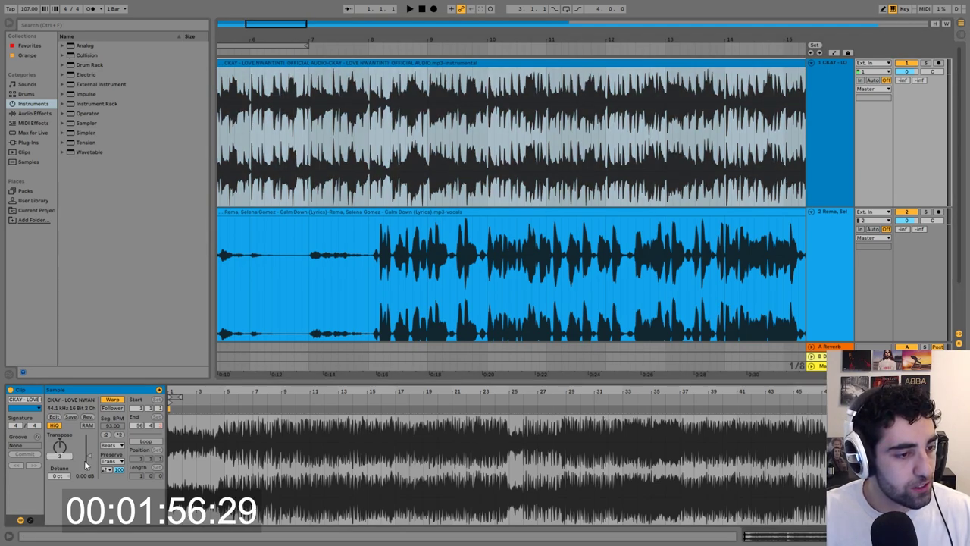
left_click(274, 250)
key("space")
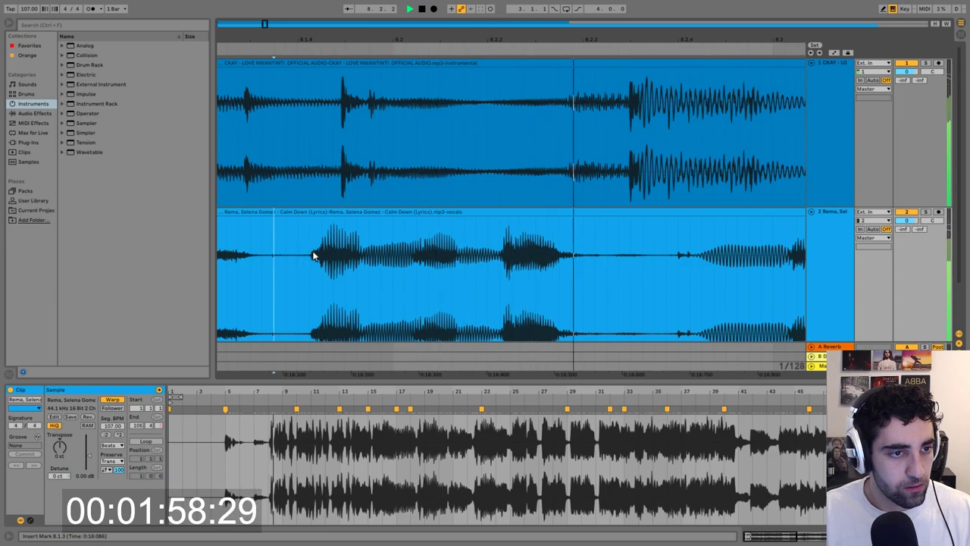
scroll(319, 255, "left", 3)
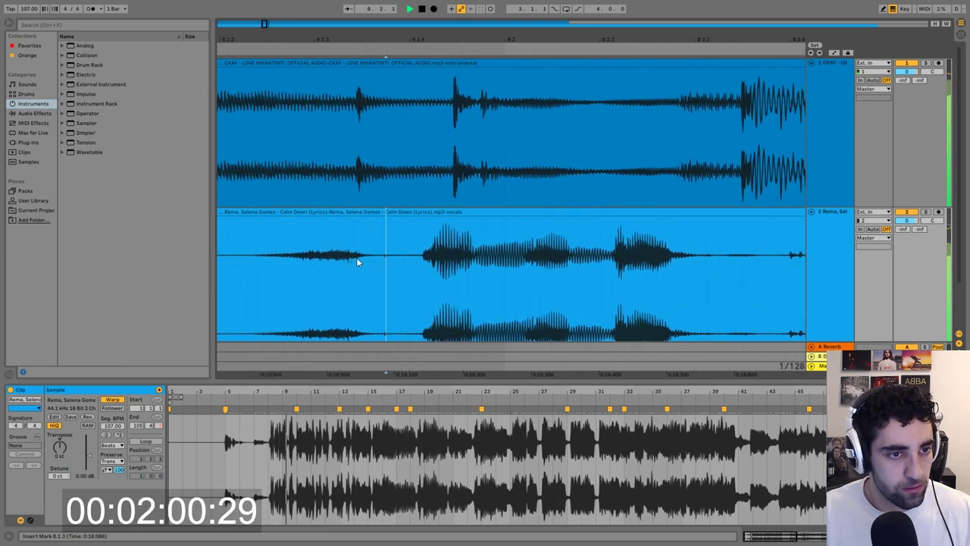
Shift the Calm Down vocals to line up with the beat and replay the mashup to check.
left_click_drag(276, 251, 467, 219)
left_click(422, 250)
key("space")
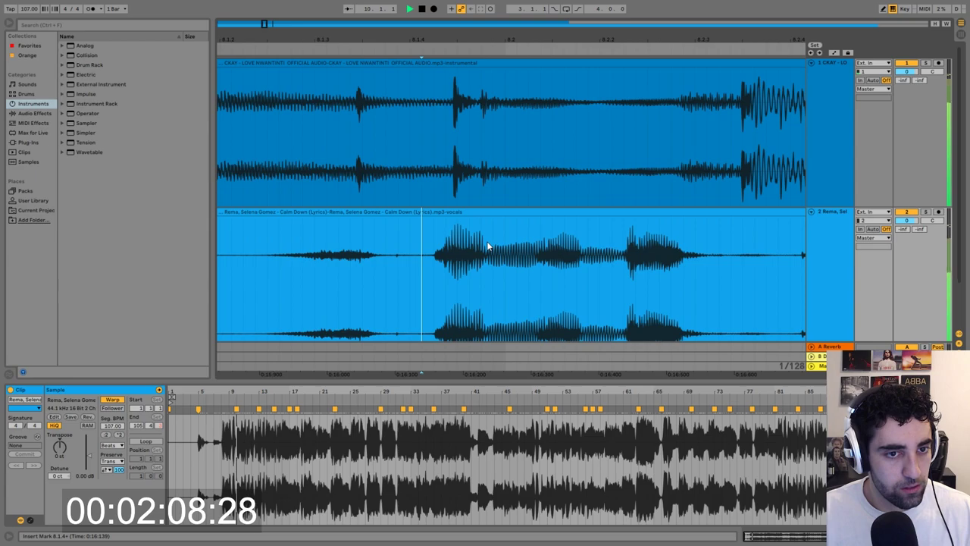
key("minus")
key("minus")
key("minus")
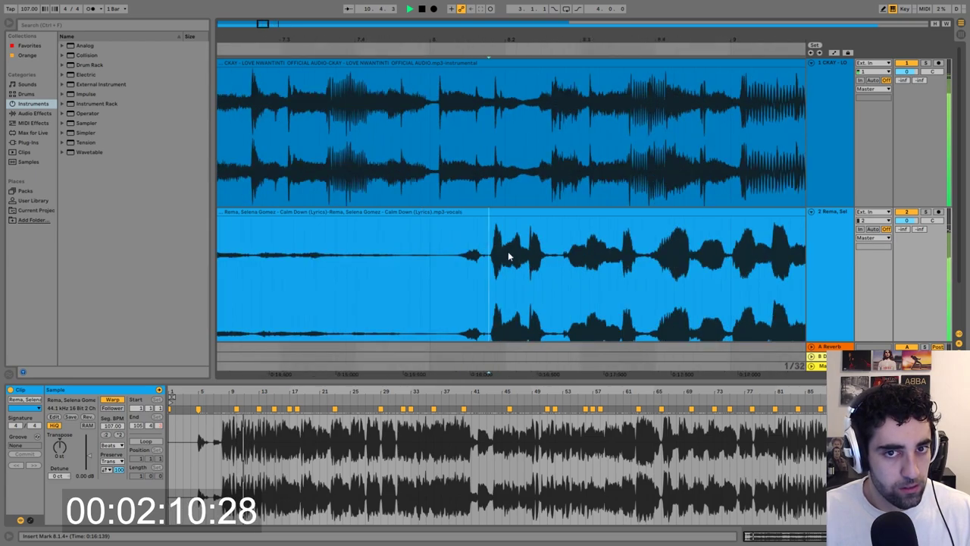
key("minus")
key("minus")
key("minus")
key("space")
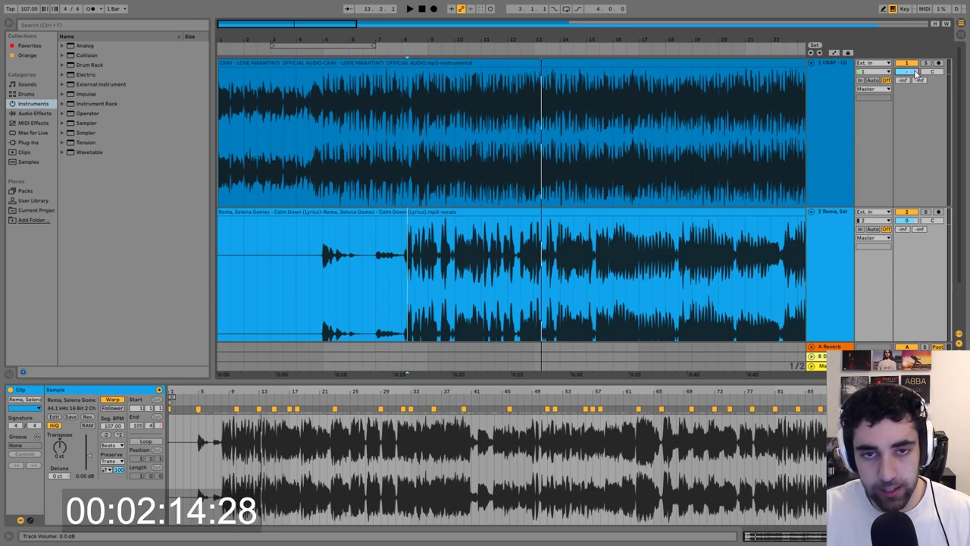
key("space")
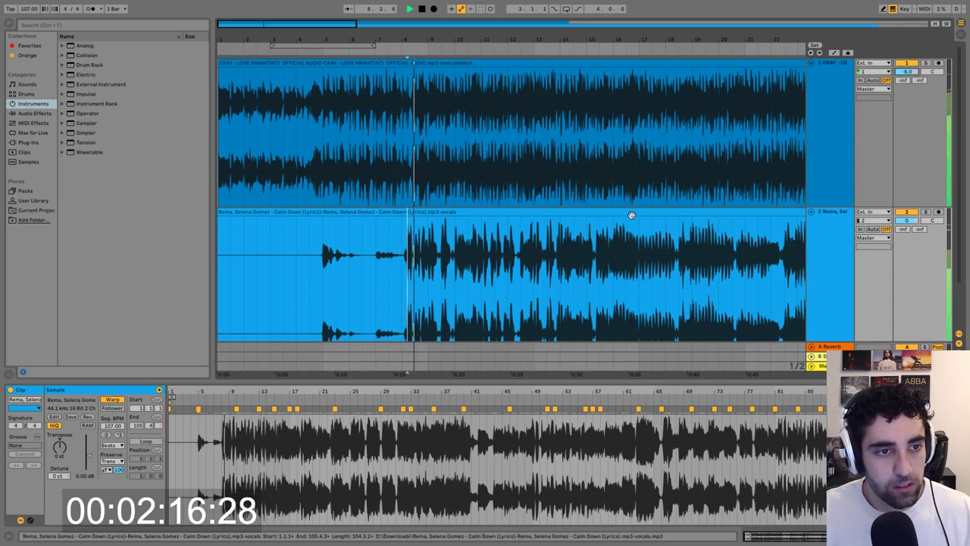
Show the CKAY instrumental clip in Clip View and nudge it slightly later.
left_click(915, 128)
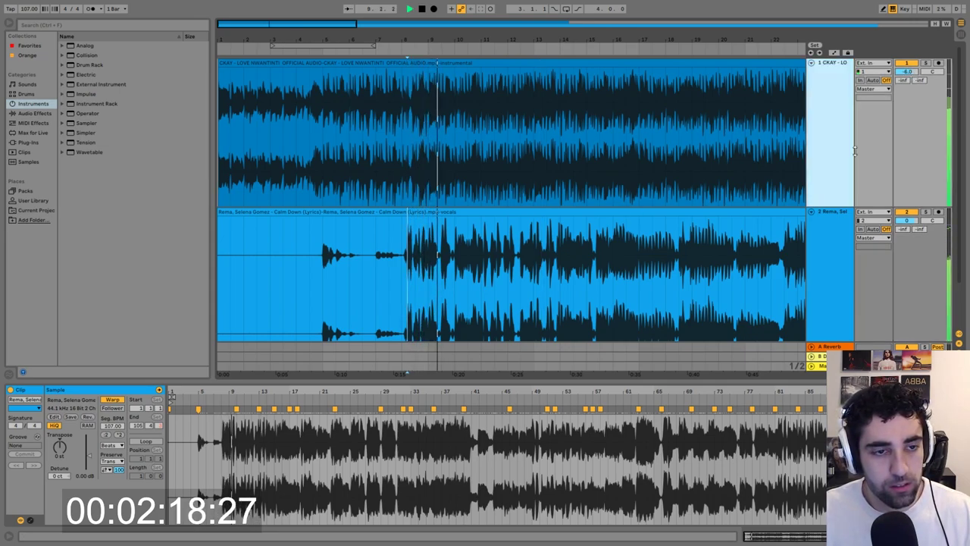
scroll(468, 248, "up", 5)
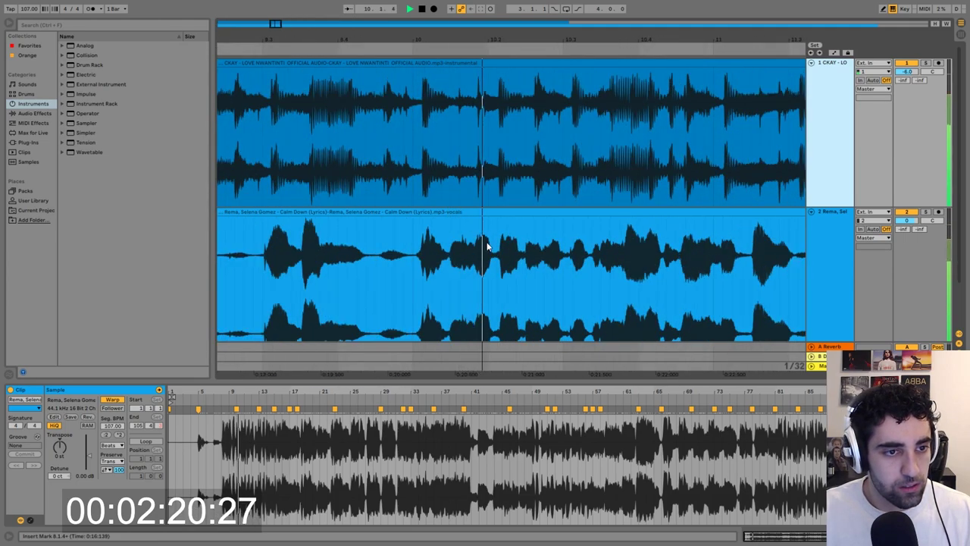
scroll(524, 248, "right", 3)
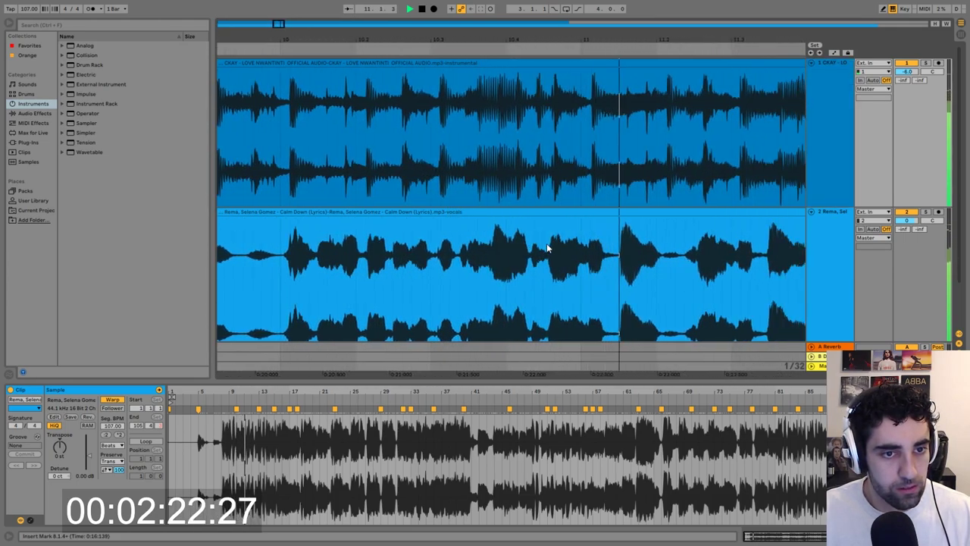
scroll(618, 255, "up", 3)
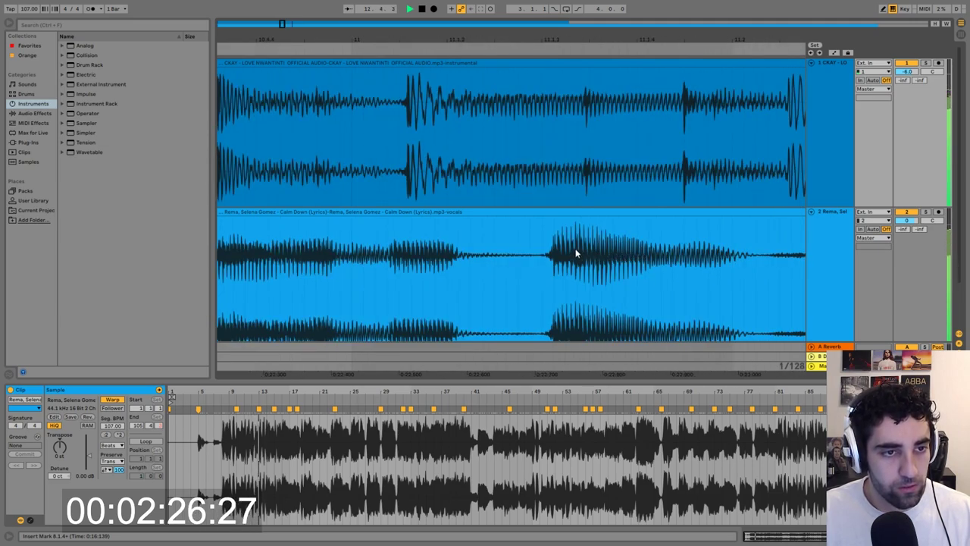
scroll(575, 253, "down", 5)
scroll(576, 254, "down", 4)
scroll(576, 253, "down", 2)
scroll(561, 253, "right", 2)
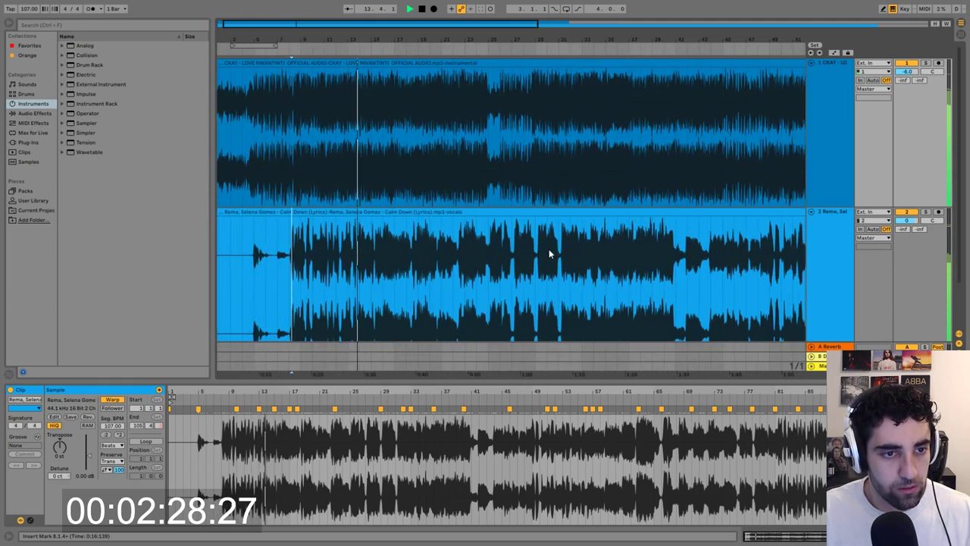
scroll(530, 253, "right", 2)
scroll(350, 262, "up", 2)
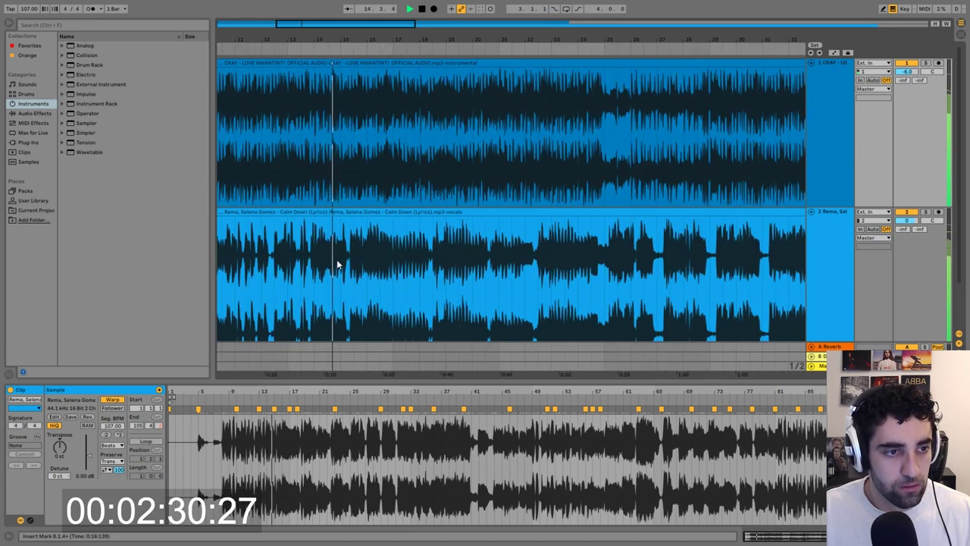
scroll(350, 263, "up", 2)
scroll(349, 264, "up", 3)
scroll(383, 193, "up", 3)
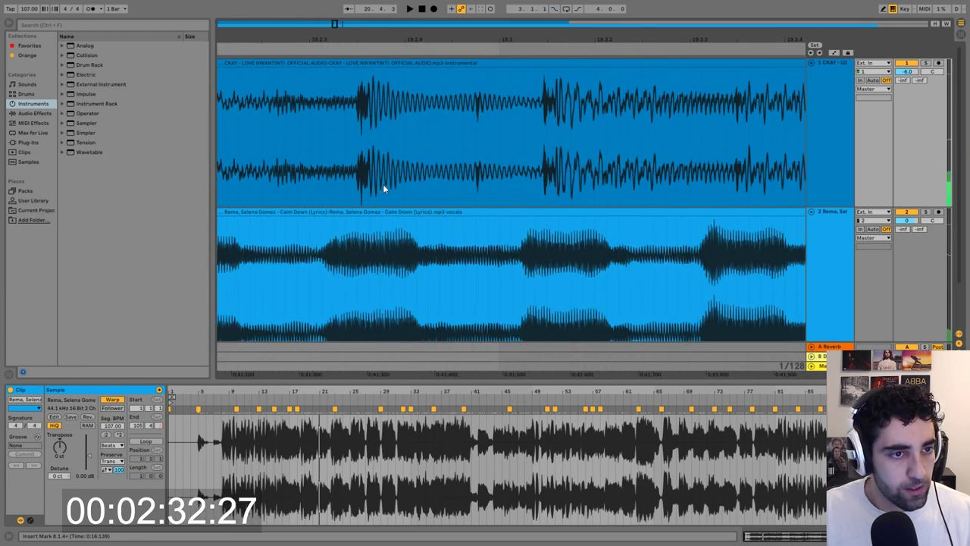
left_click(375, 185)
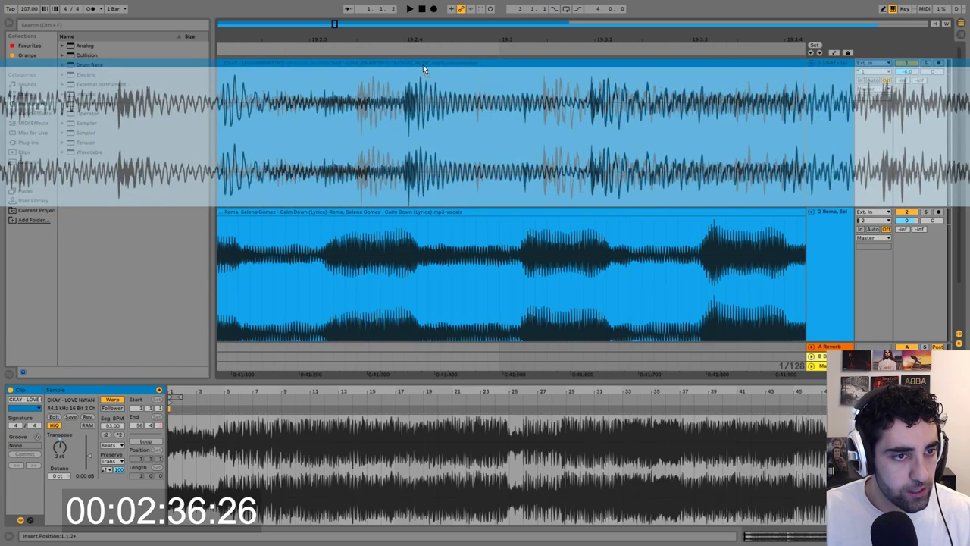
left_click_drag(375, 62, 422, 65)
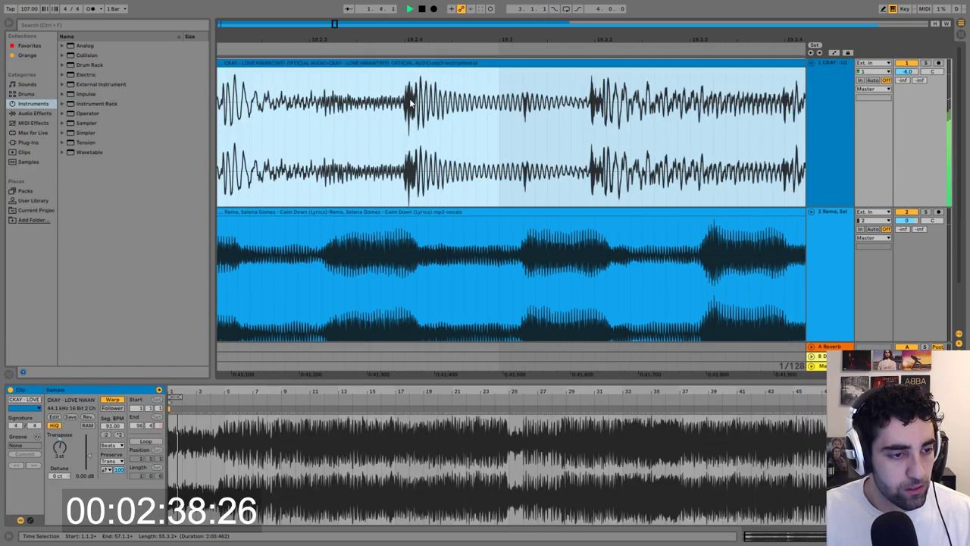
Audition the instrumental from start points inside its clip, then stop playback.
left_click(221, 447)
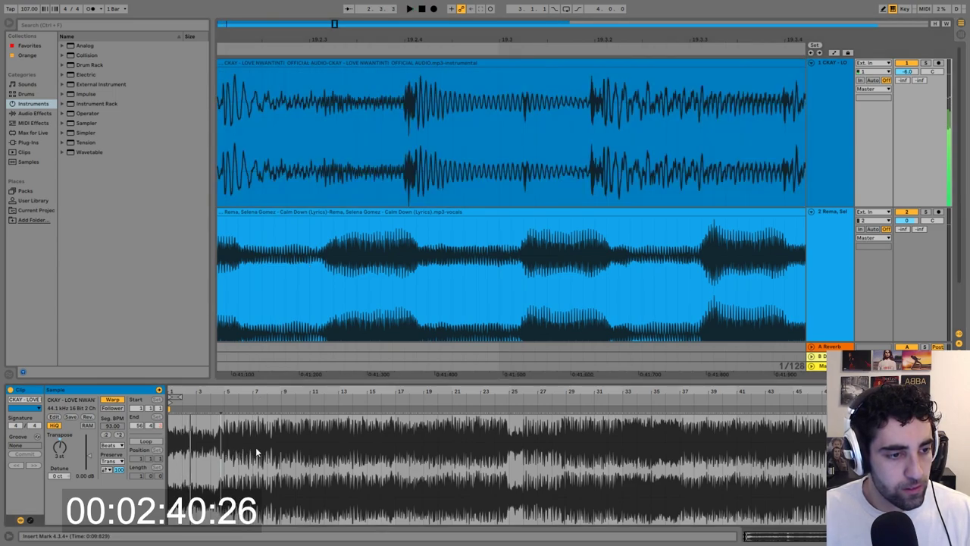
left_click(303, 447)
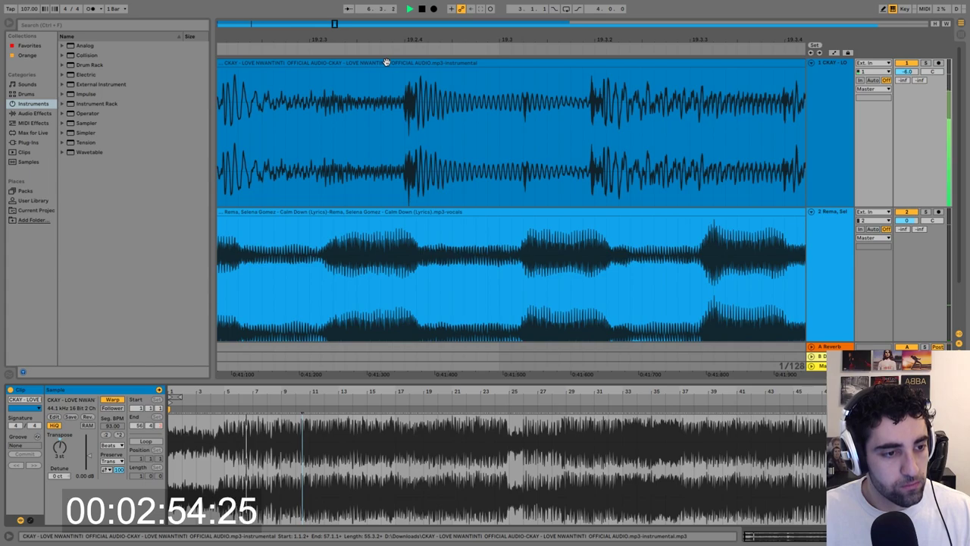
left_click(394, 64)
key("space")
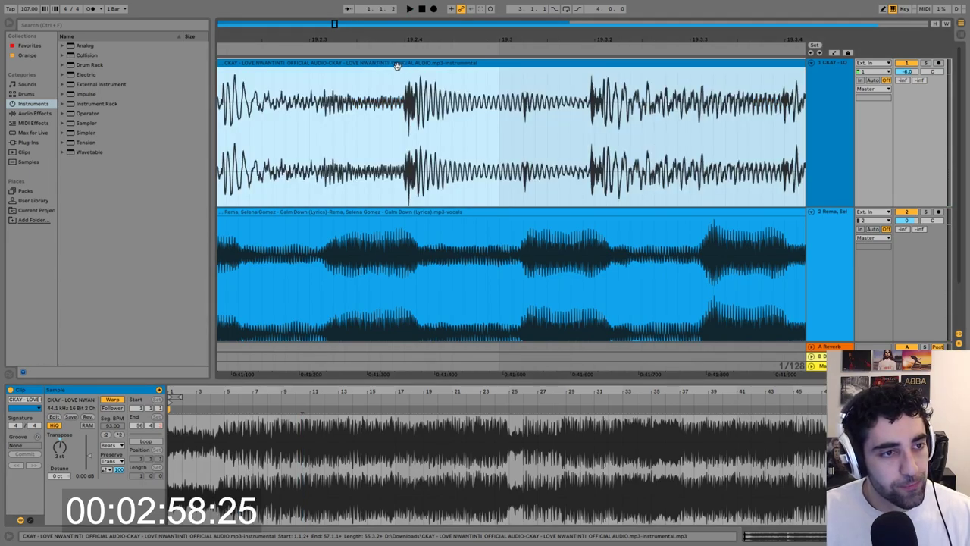
Shift the instrumental earlier to match the vocals, play, and loop bars 7 to 11.
left_click_drag(396, 66, 323, 68)
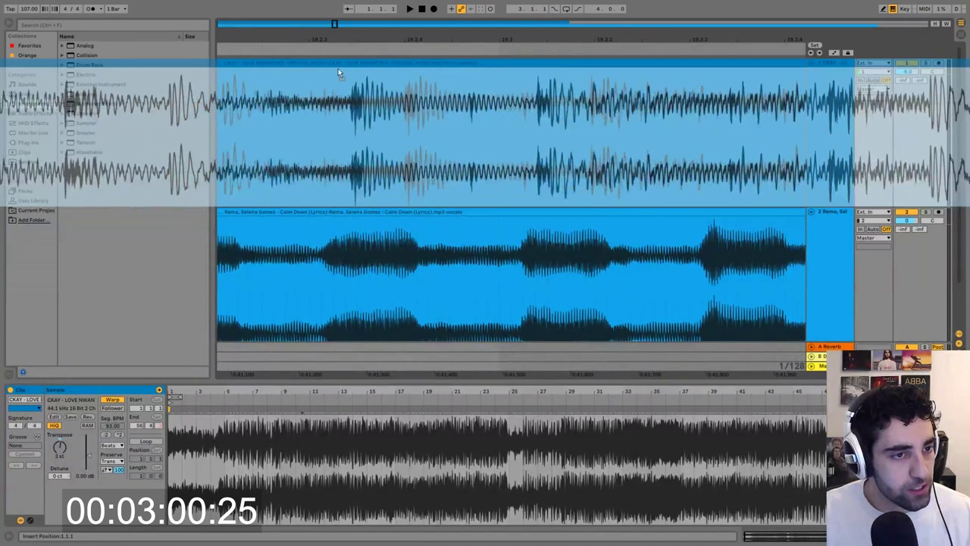
key("minus")
key("minus")
key("minus")
key("space")
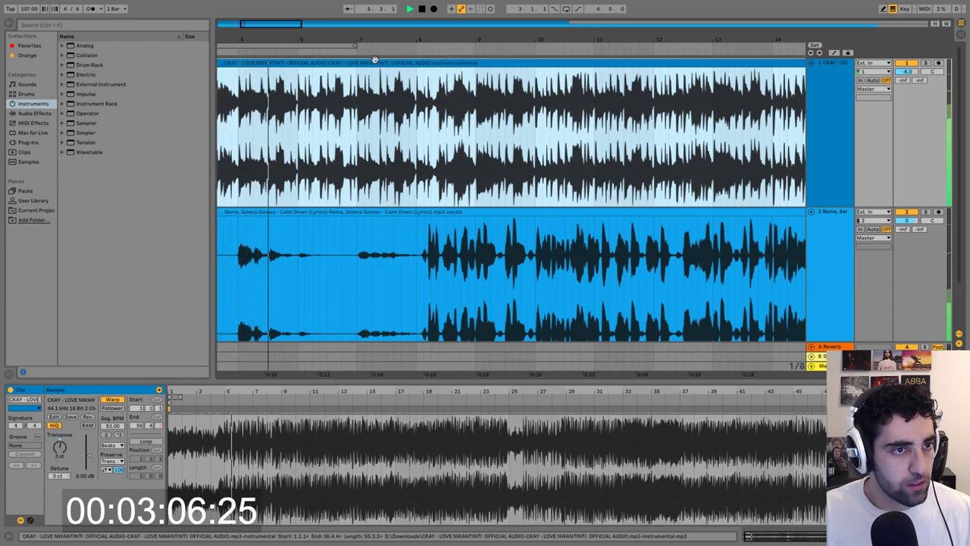
left_click_drag(341, 46, 604, 44)
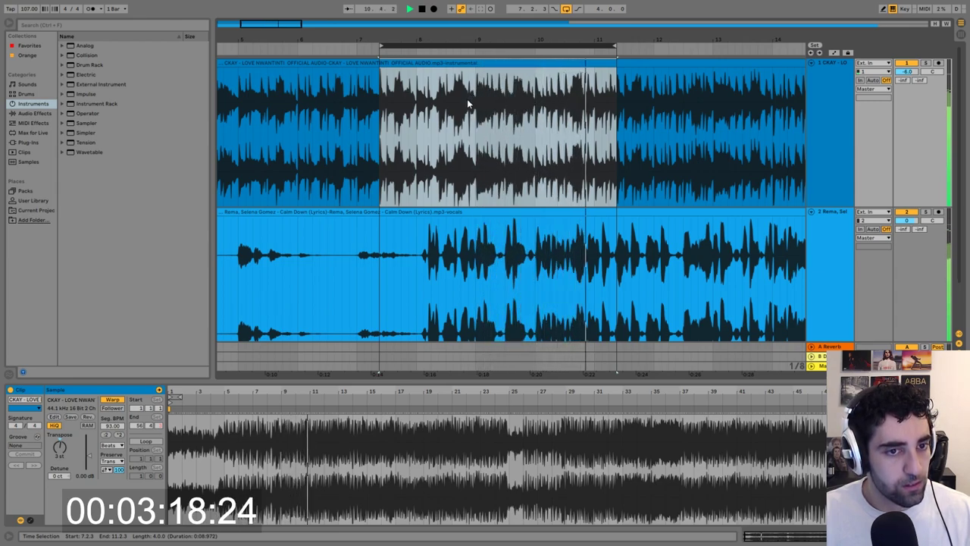
Nudge the loop one beat later, turn looping off, and play from bar 7.3.3.
key("Right")
left_click(565, 9)
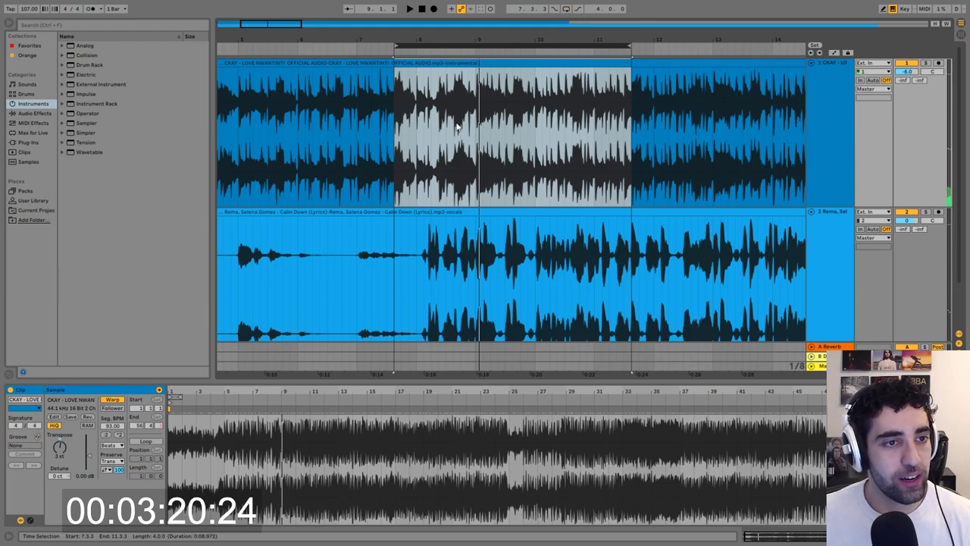
left_click(396, 100)
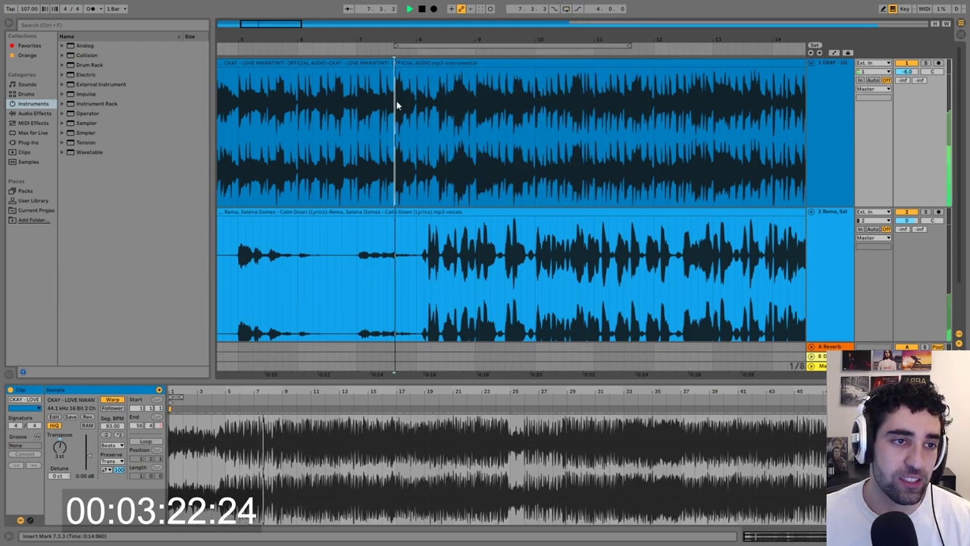
key("space")
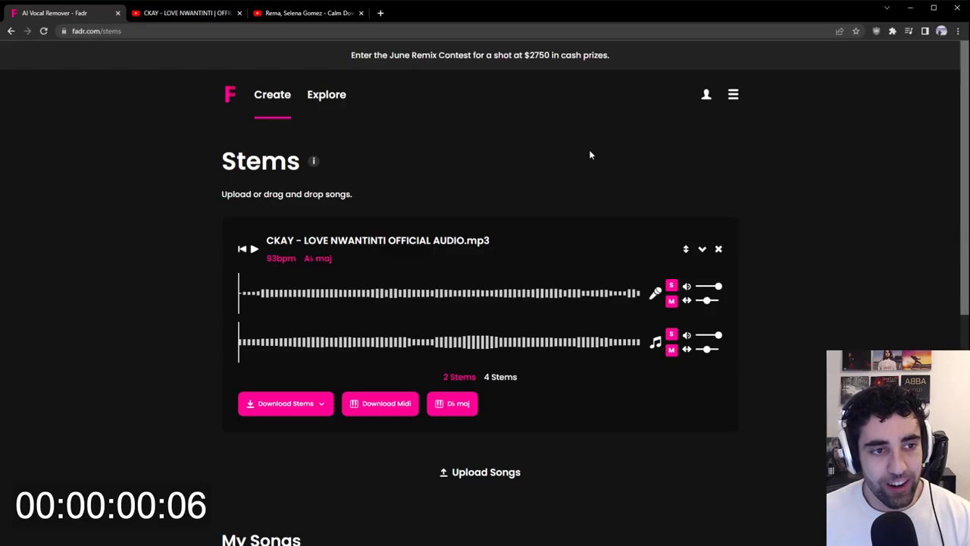
mouse_move(272, 95)
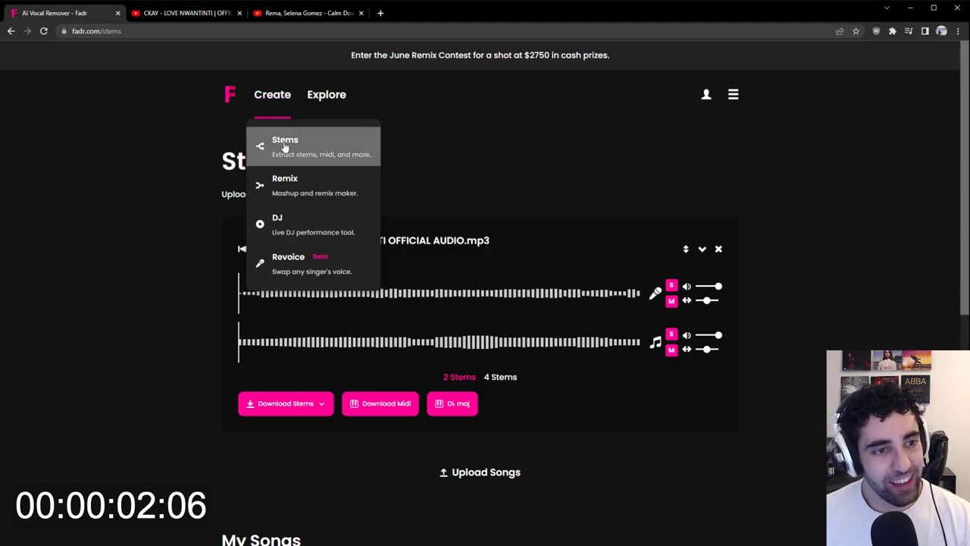
Start a Fadr remix with the Rema Calm Down vocal and CKAY Love Nwantinti instrumental stems.
left_click(277, 189)
left_click(474, 322)
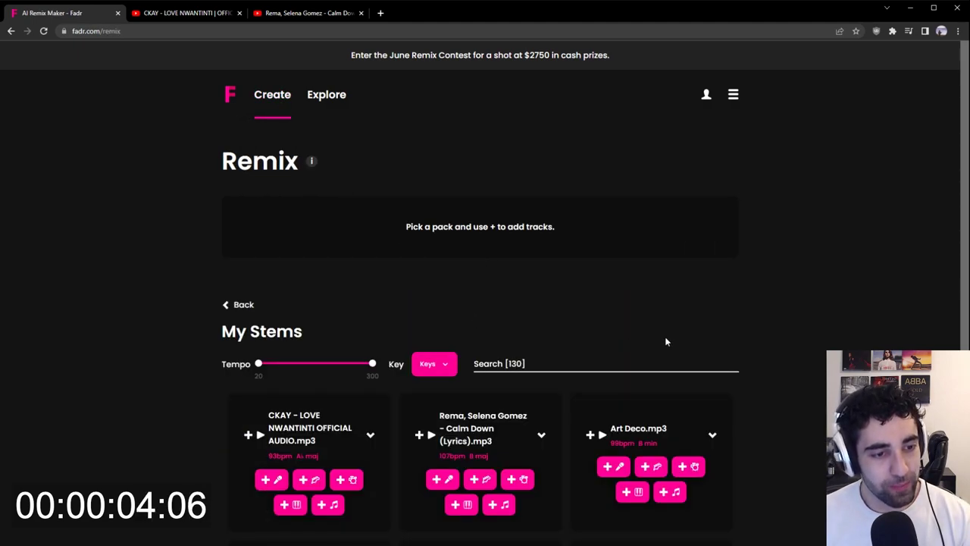
scroll(665, 333, "down", 2)
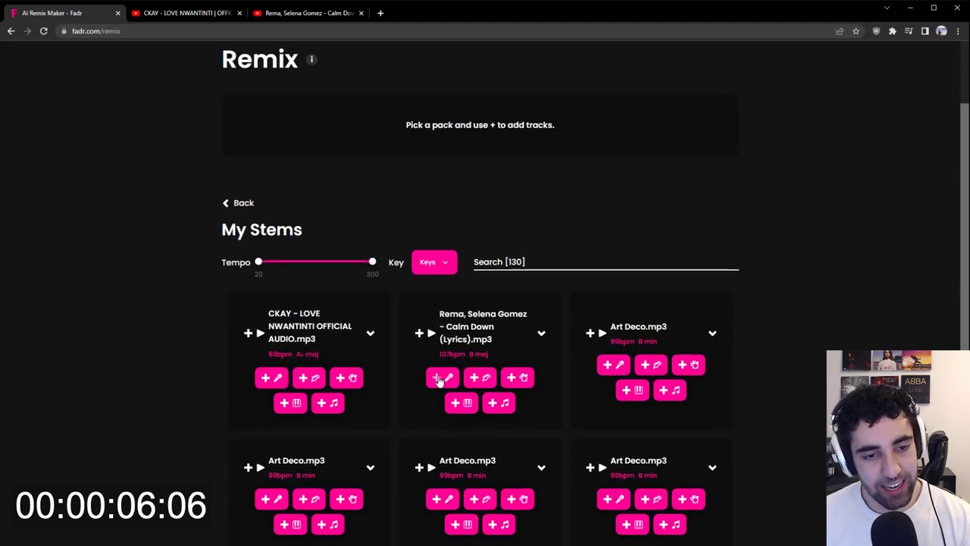
left_click(439, 381)
scroll(349, 410, "down", 2)
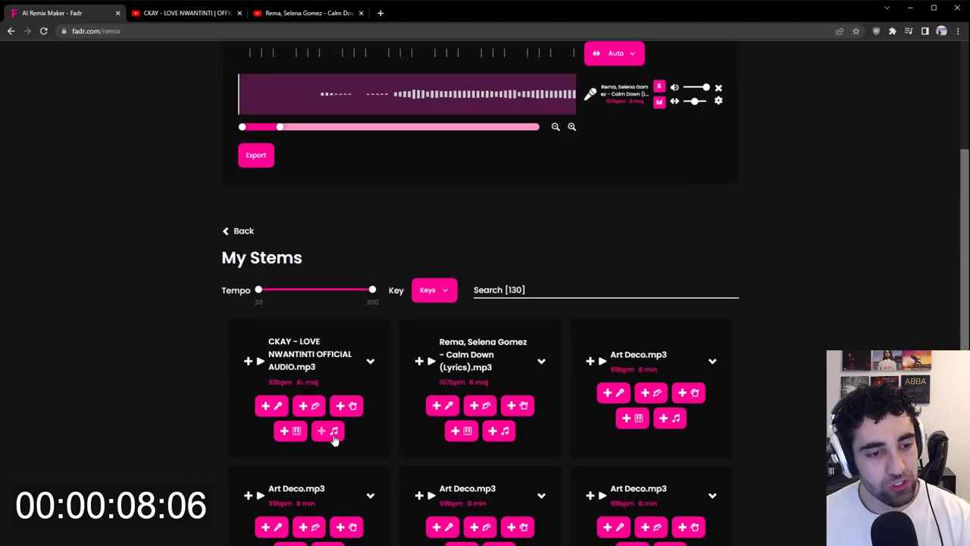
left_click(333, 434)
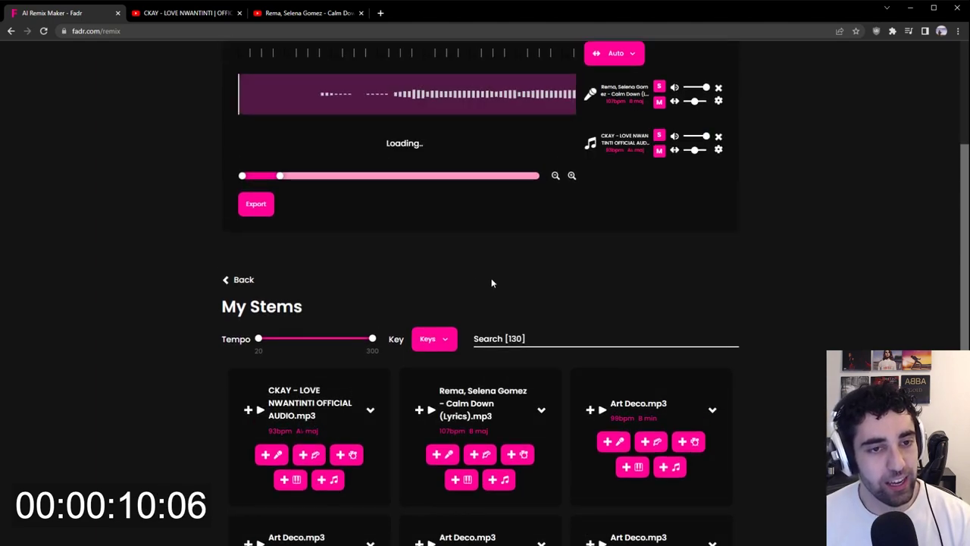
scroll(493, 338, "up", 2)
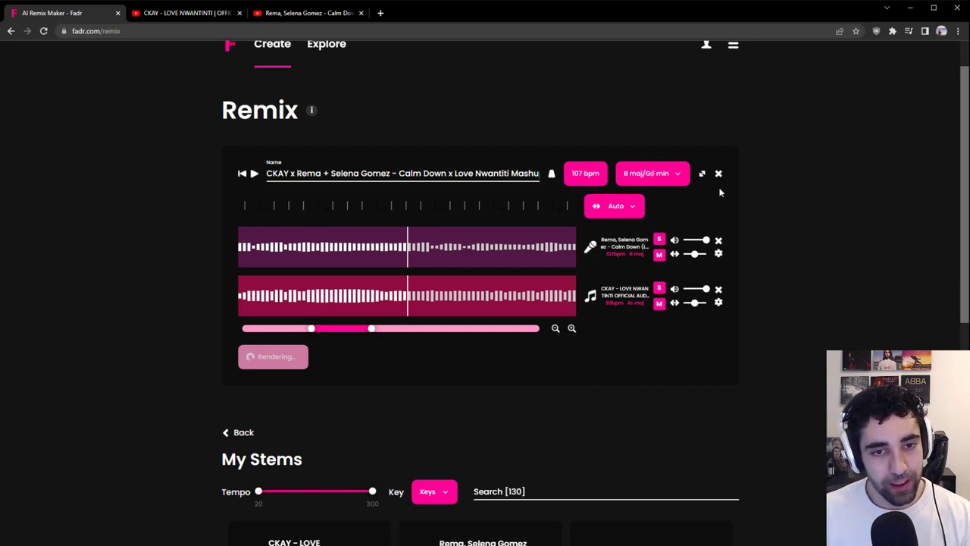
left_click(653, 173)
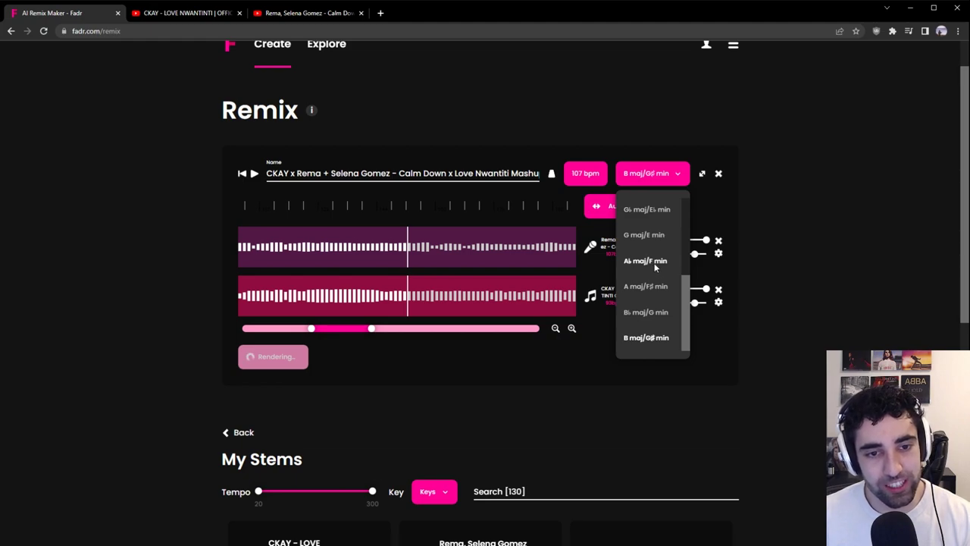
left_click(773, 285)
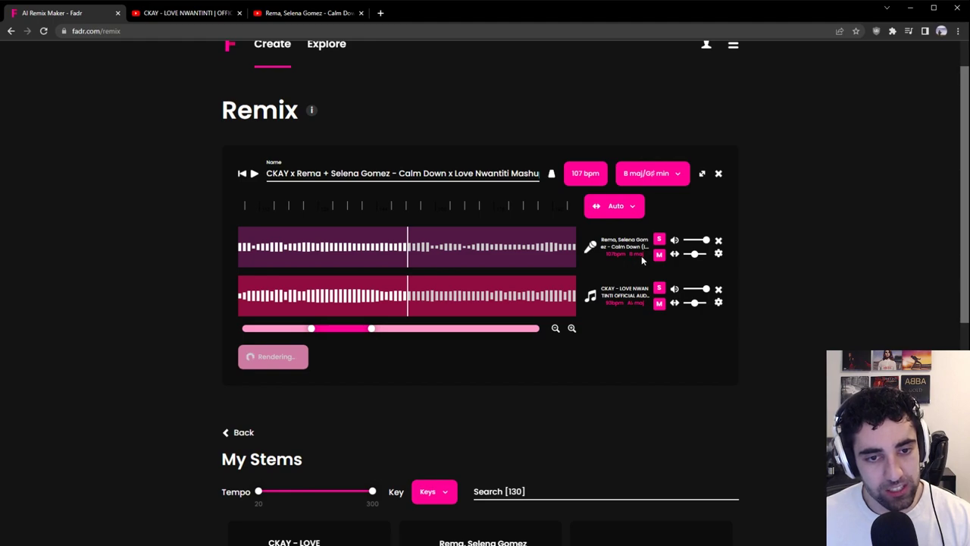
left_click(652, 173)
scroll(659, 303, "down", 3)
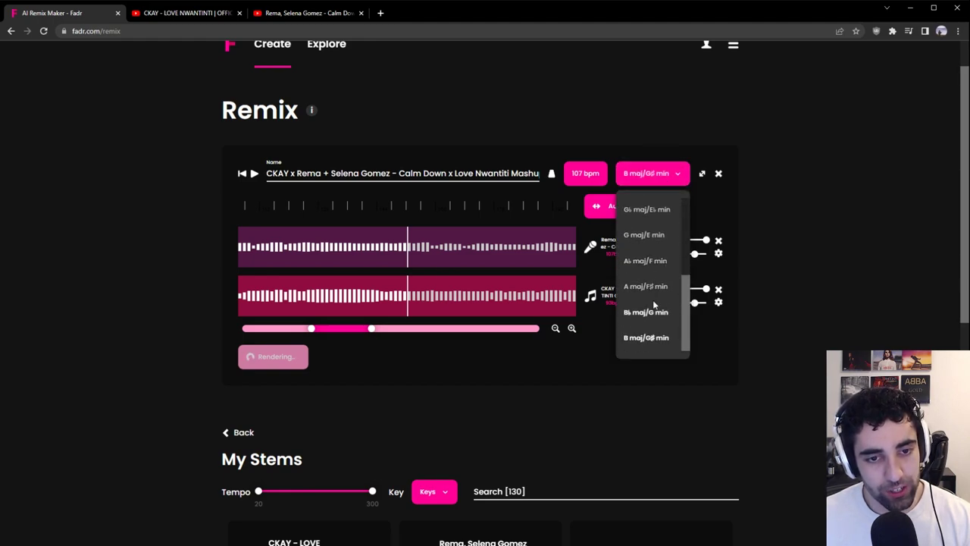
left_click(807, 240)
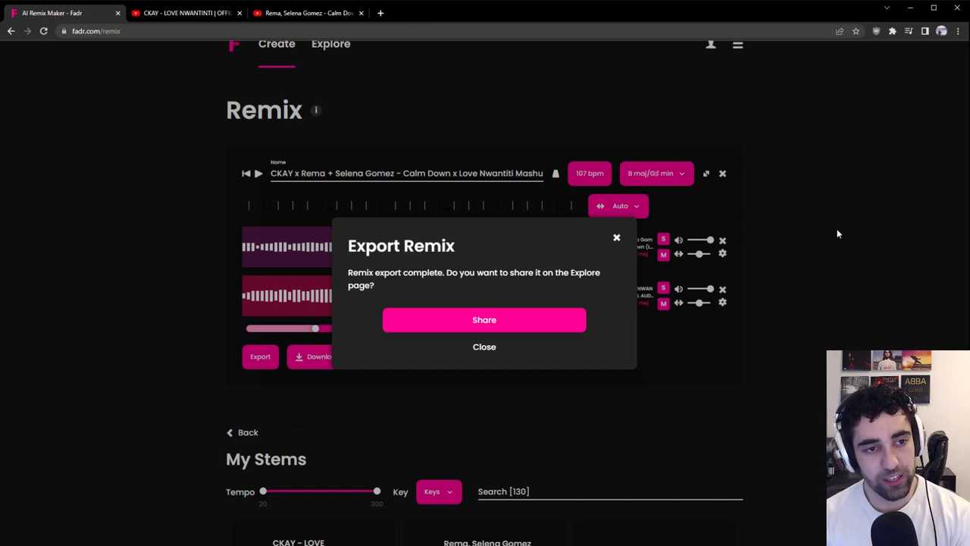
Close the Export Remix share dialog to reveal the mp3/wav download choices.
left_click(675, 380)
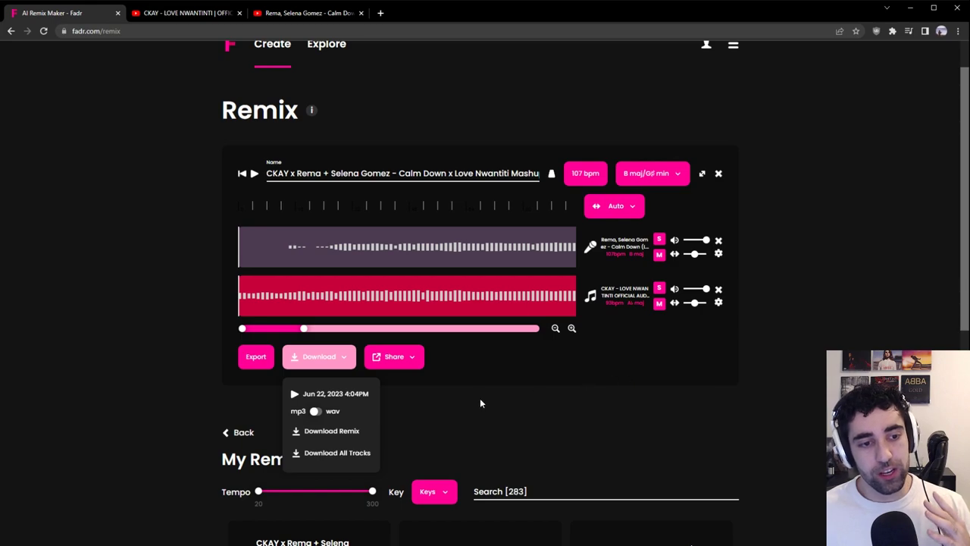
Download all tracks of the Calm Down x Love Nwantiti mashup remix from Fadr.
left_click(352, 453)
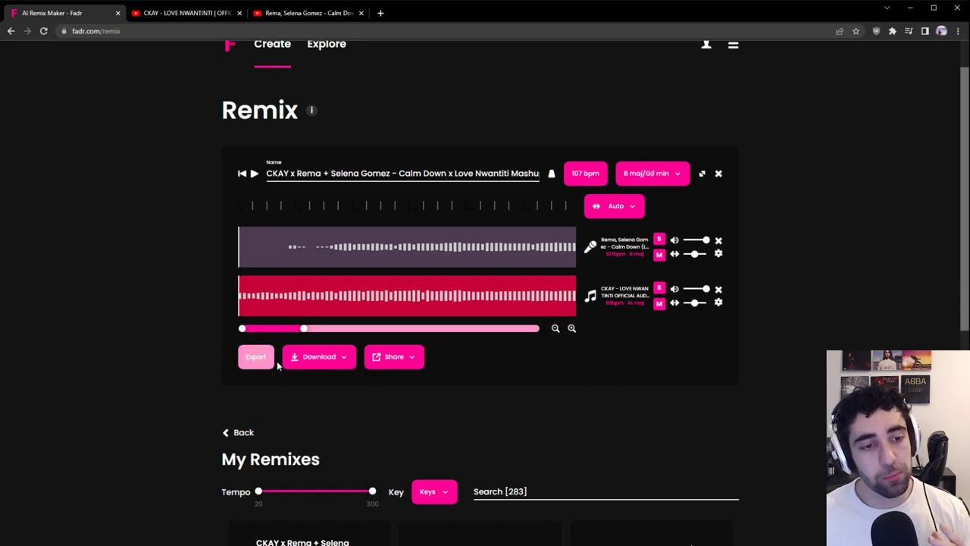
left_click(323, 360)
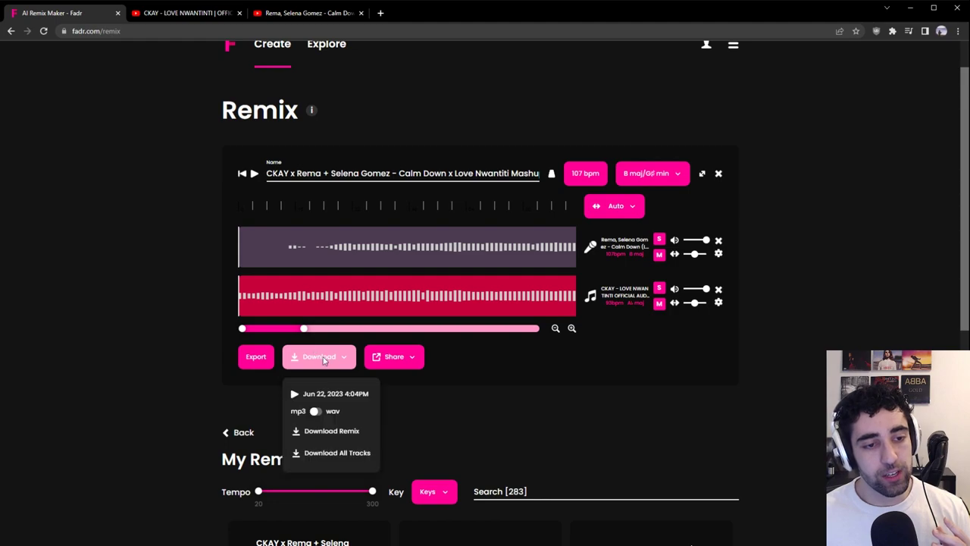
left_click(346, 454)
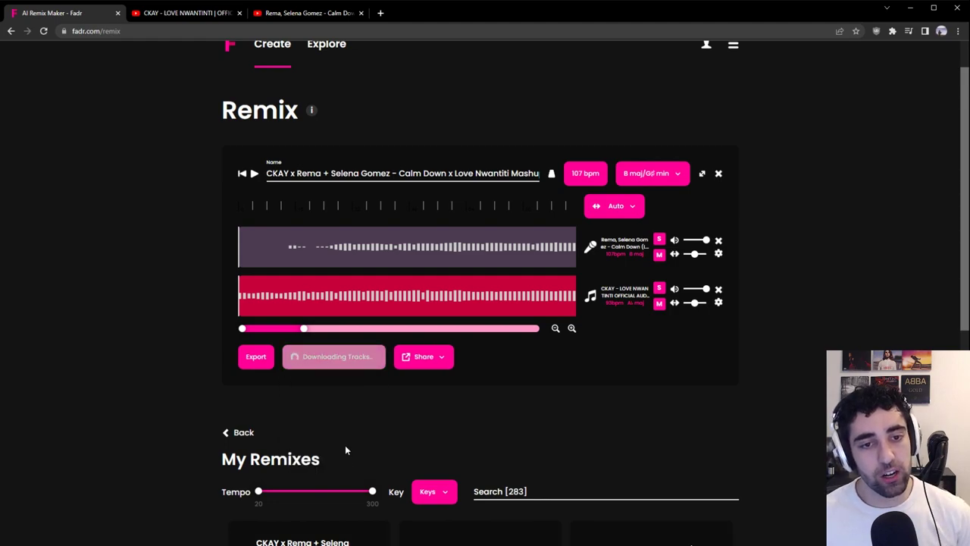